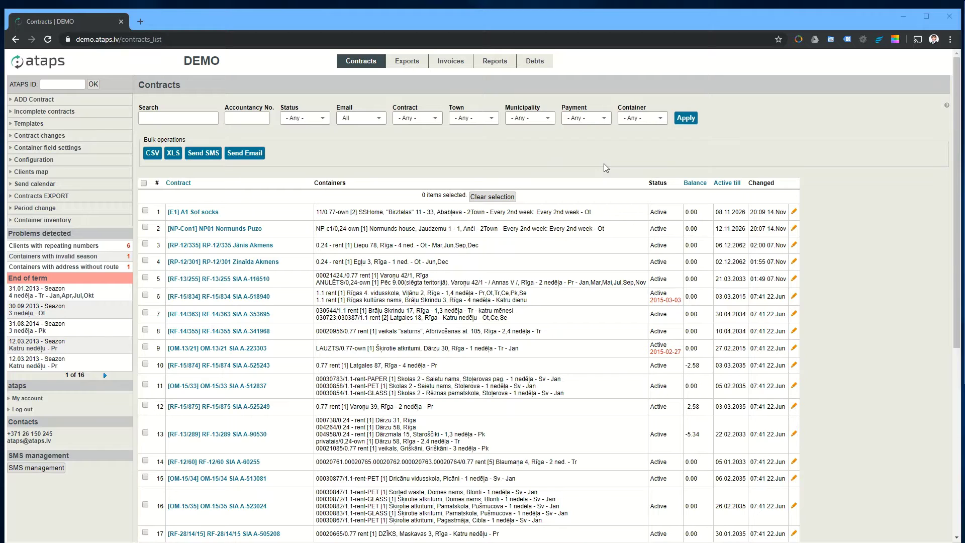
Step: Start a new contract and open the form for creating its client
left_click(44, 100)
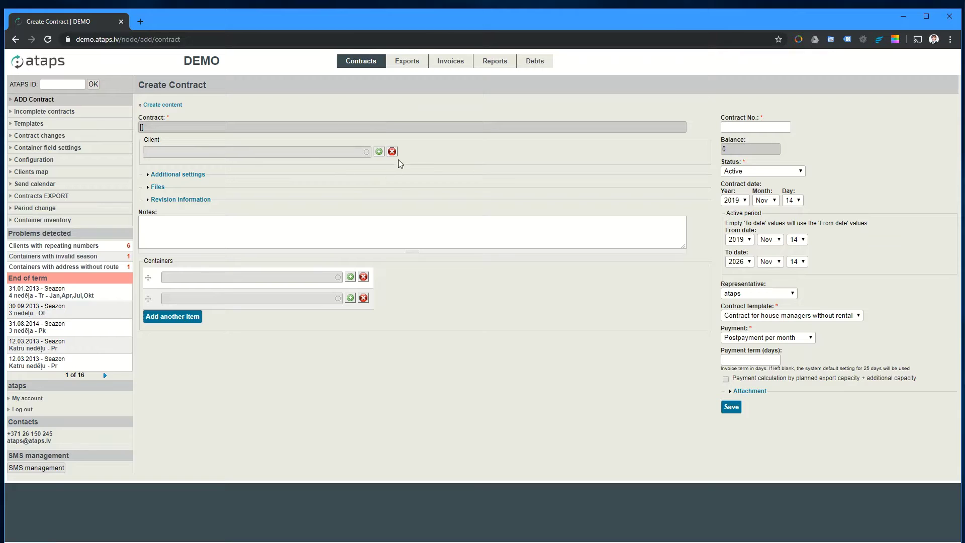
left_click(380, 152)
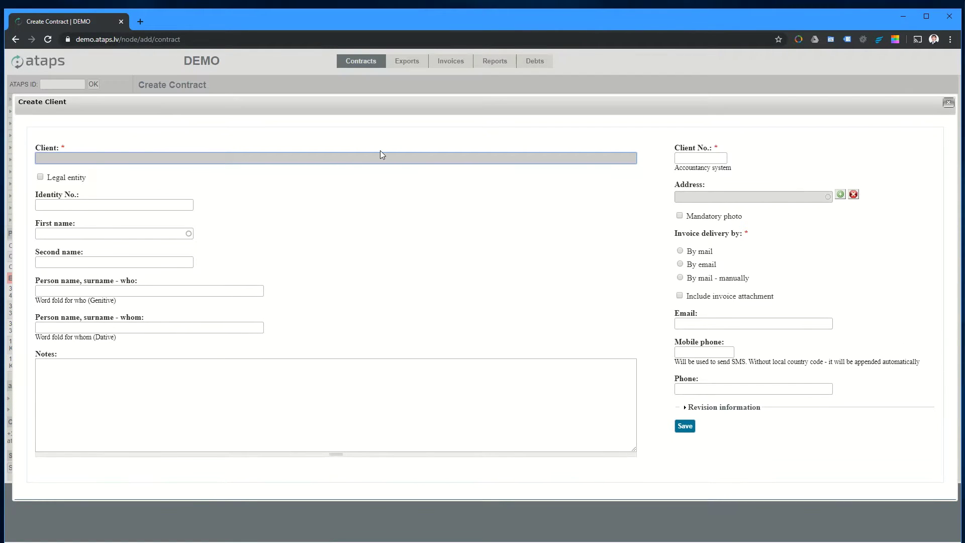
Step: Enter the client's identity number, first name and surname so the full name fills in
left_click(141, 206)
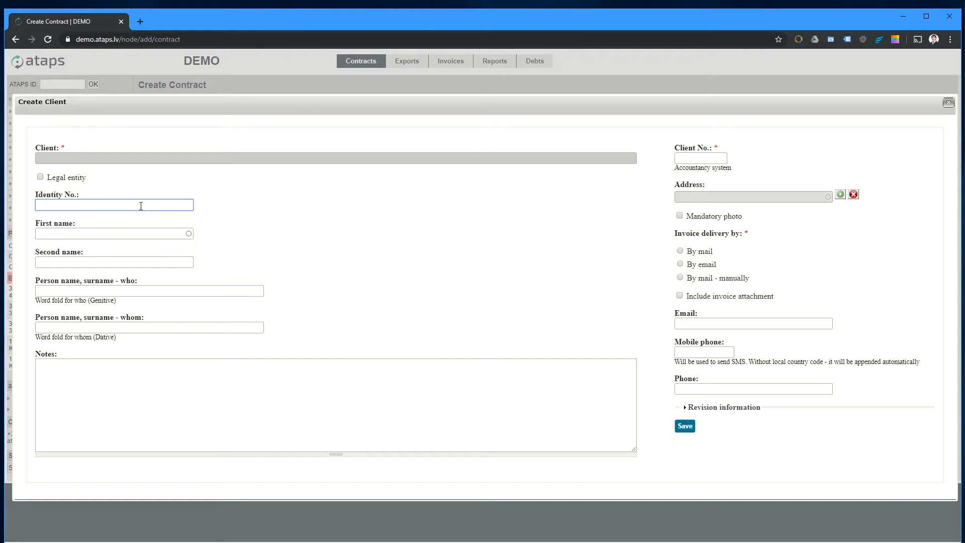
left_click(147, 233)
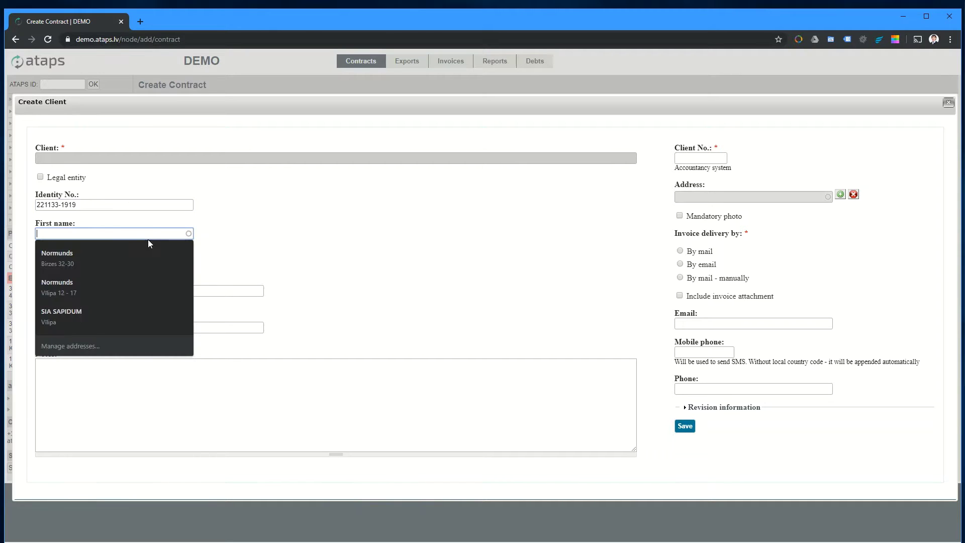
type("John")
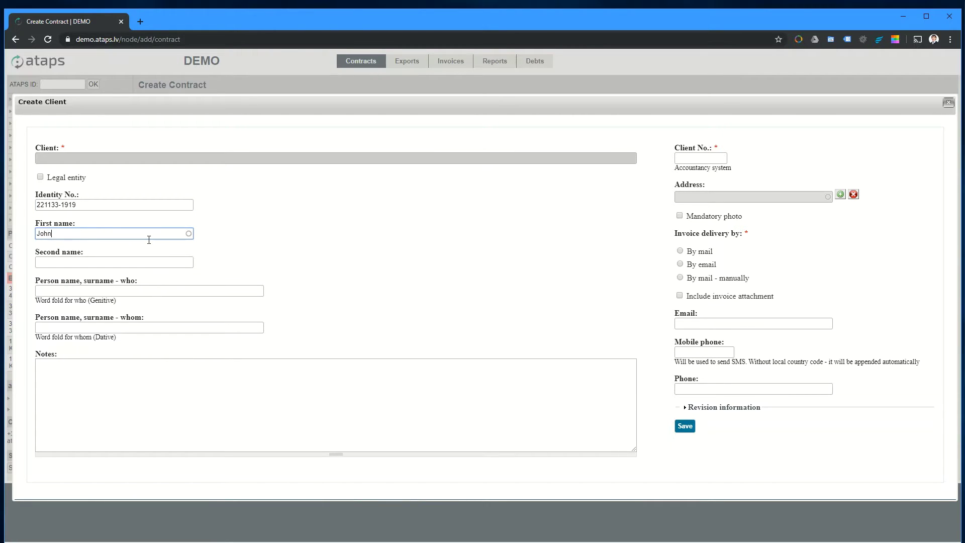
key("Tab")
type("Smi")
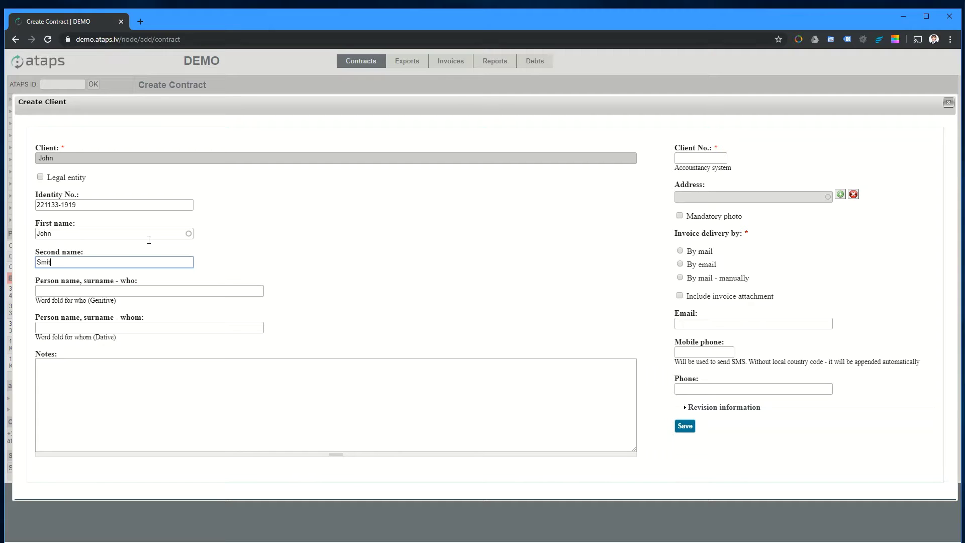
type("th")
left_click(103, 291)
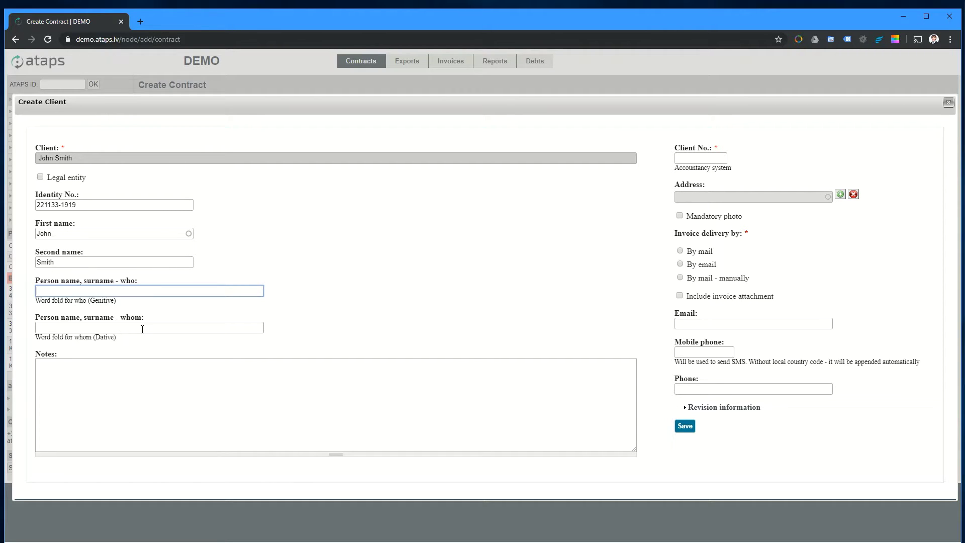
Step: Add the client note 'Good man' and enter the client number
left_click(89, 403)
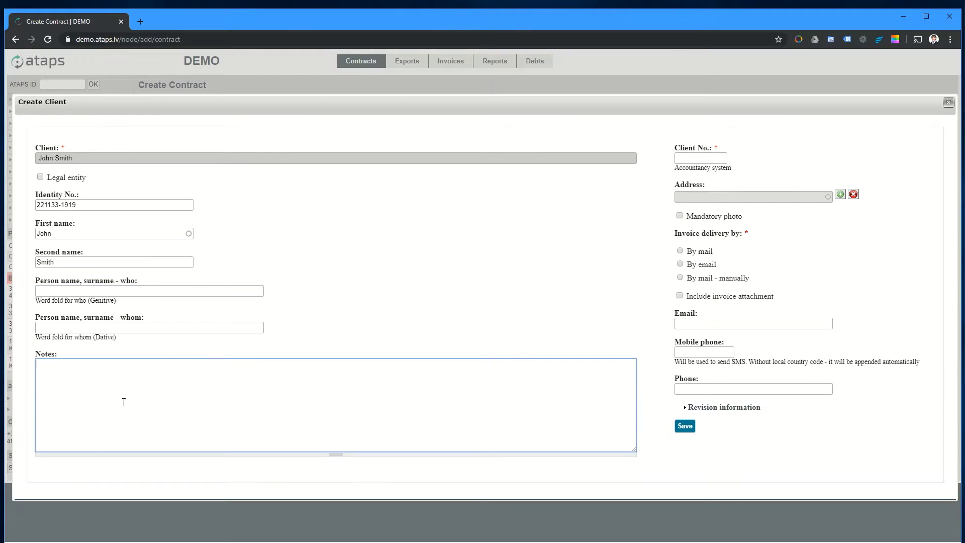
left_click(194, 415)
type("Good man")
left_click(714, 162)
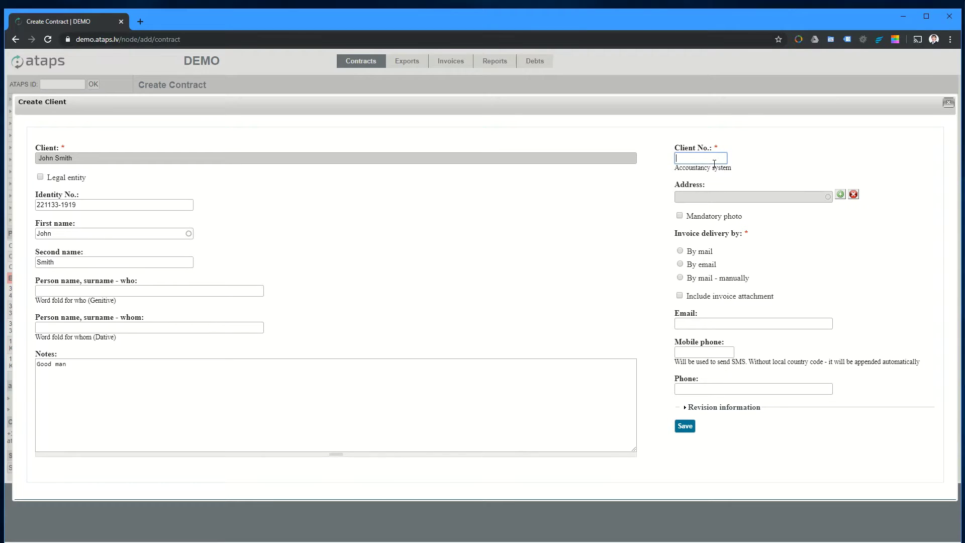
type("112233")
left_click(840, 194)
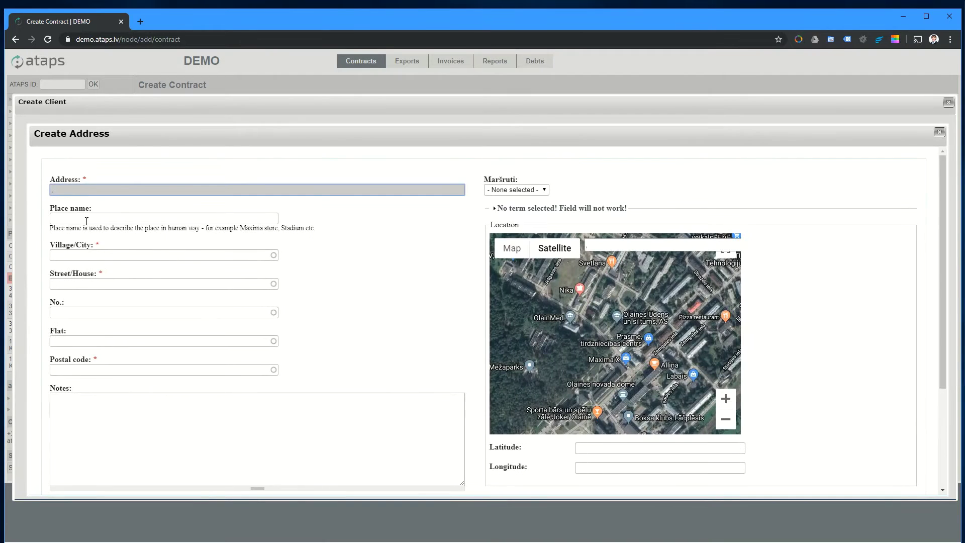
Step: Enter the address place name and pick the matching village from the suggestions
left_click(87, 219)
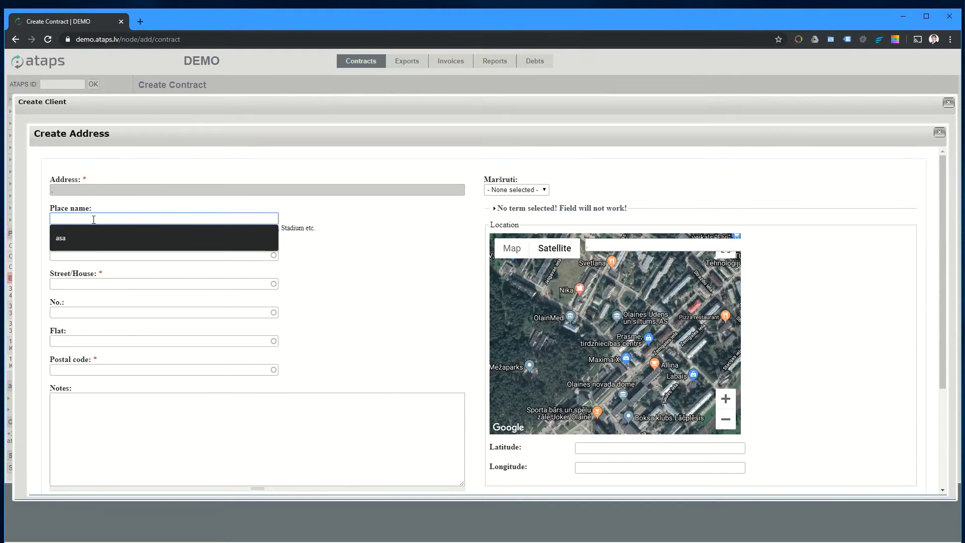
type("Wounde")
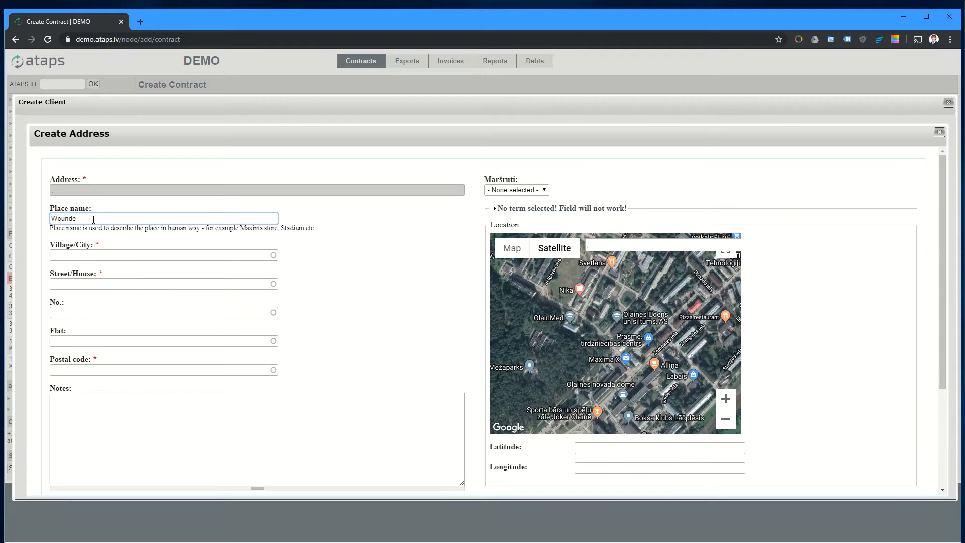
type("r house")
left_click(96, 254)
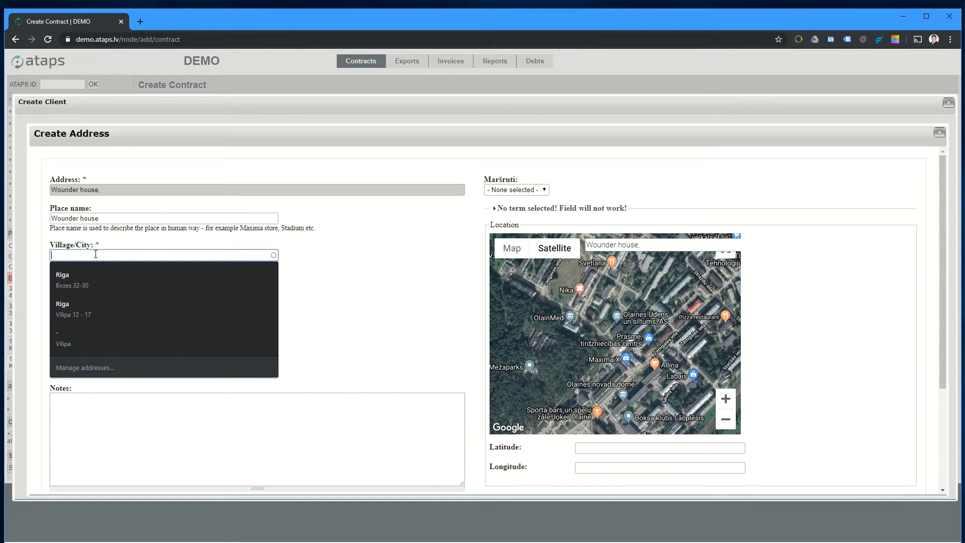
type("ag")
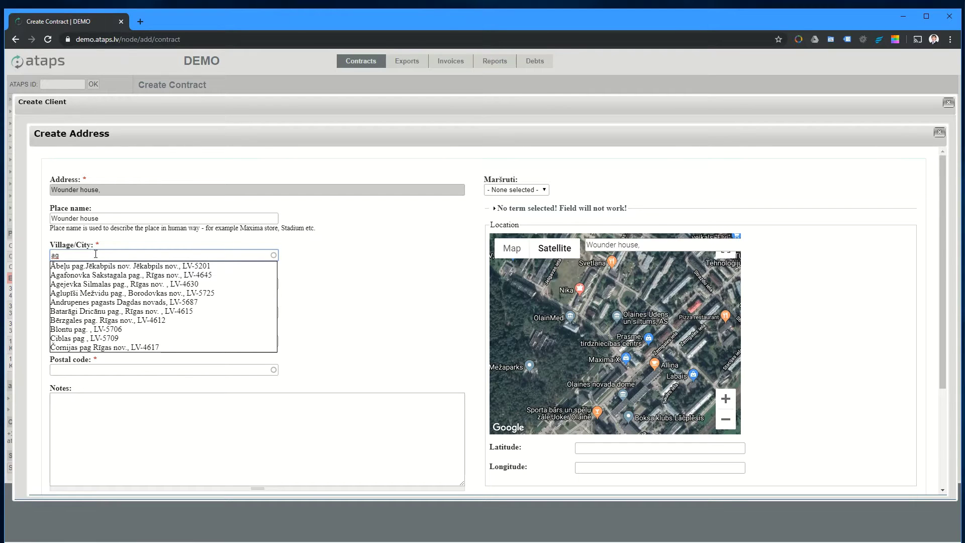
left_click(105, 294)
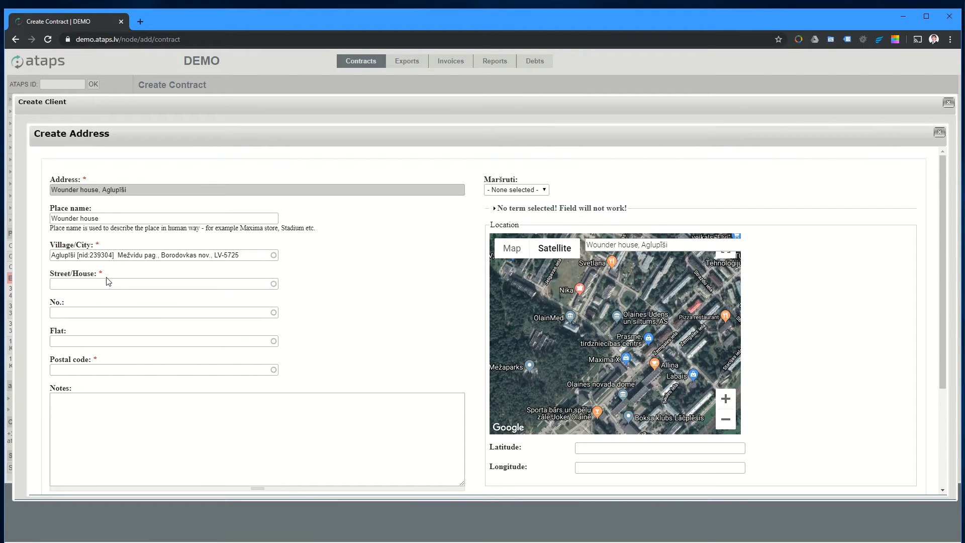
Step: Fill in the street, house number and postal code, and add the note 'Good address'
left_click(106, 286)
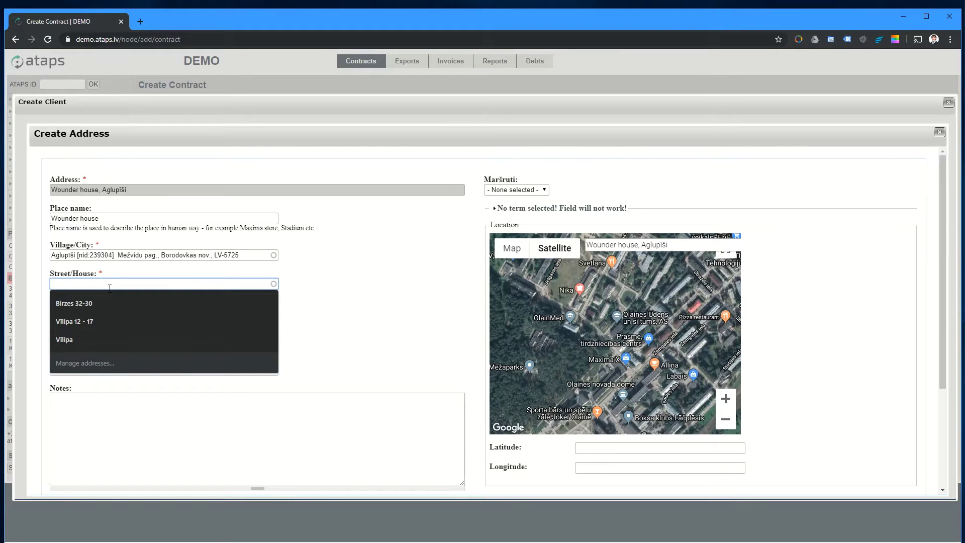
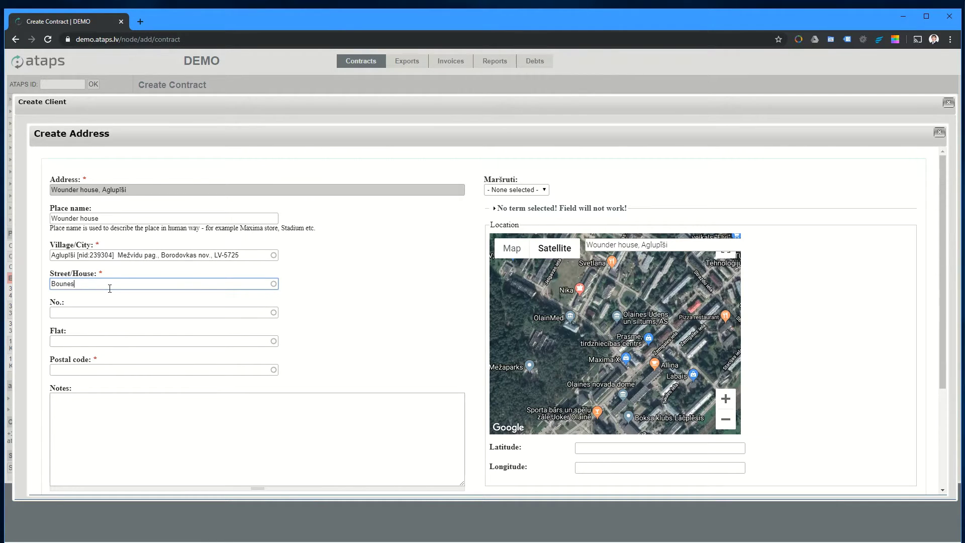
key("Tab")
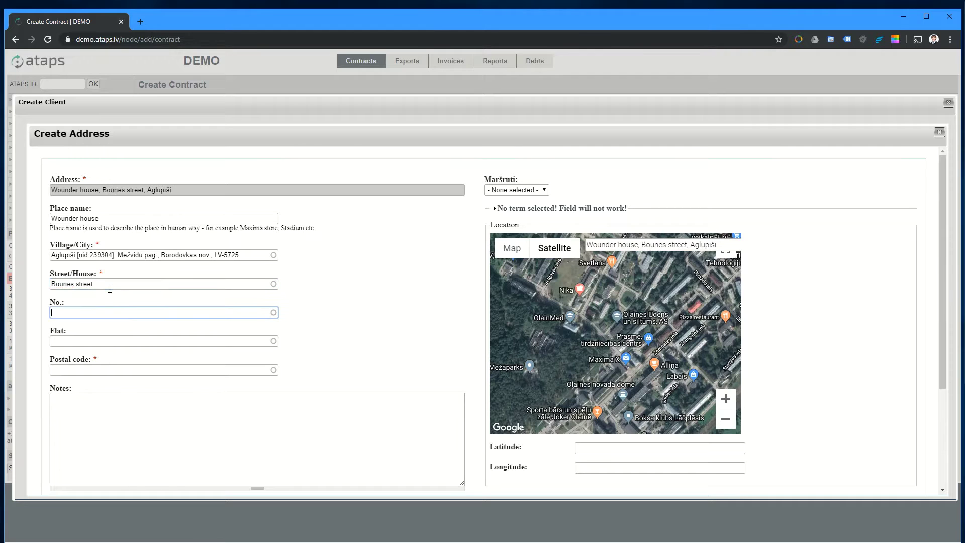
type("43")
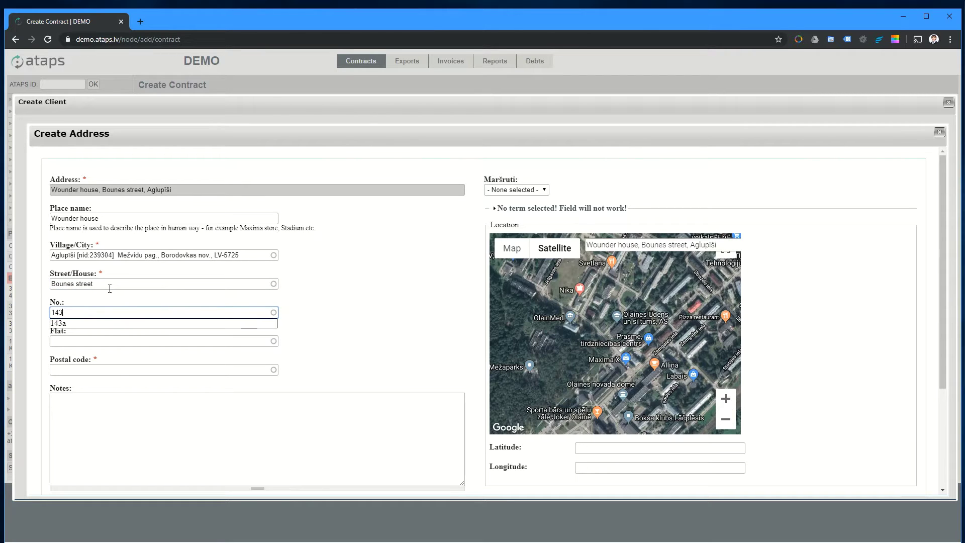
key("Tab")
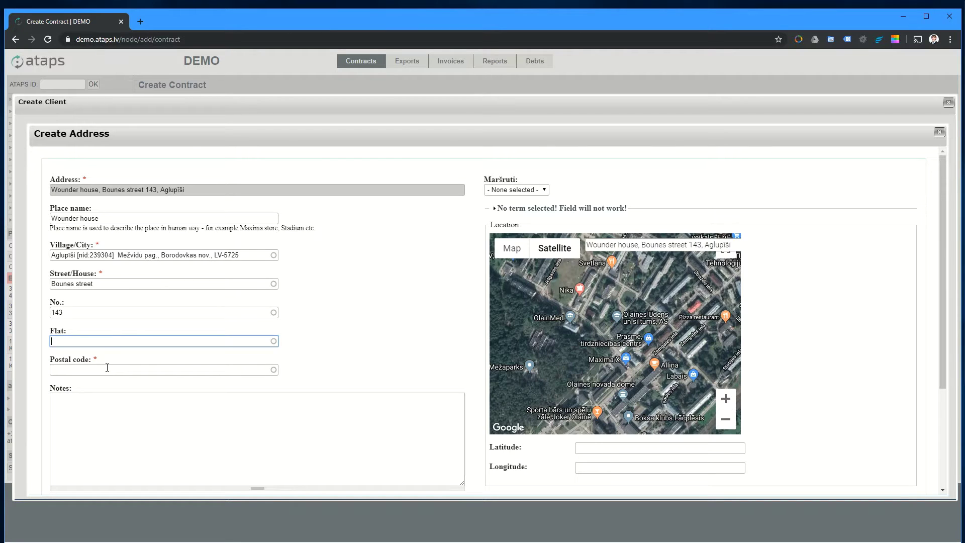
left_click(124, 370)
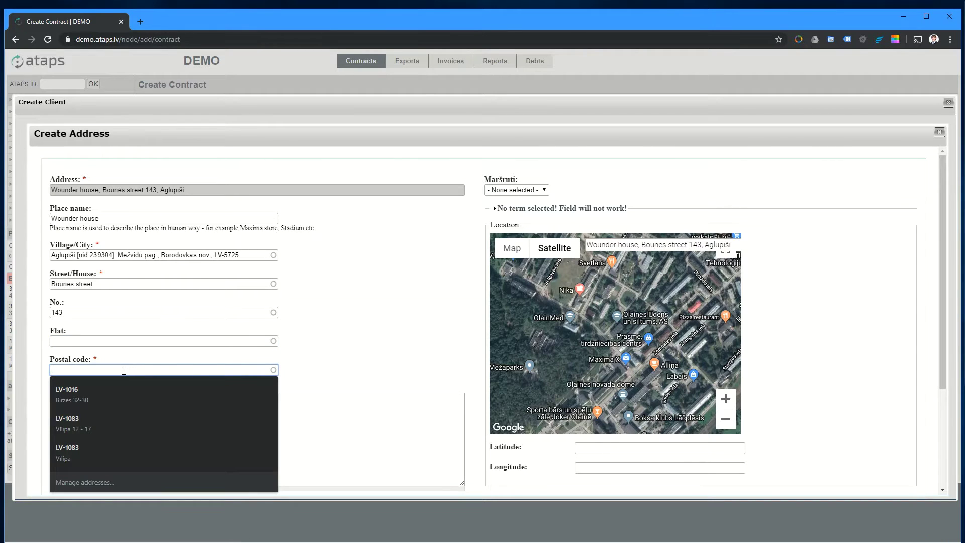
type("EE-")
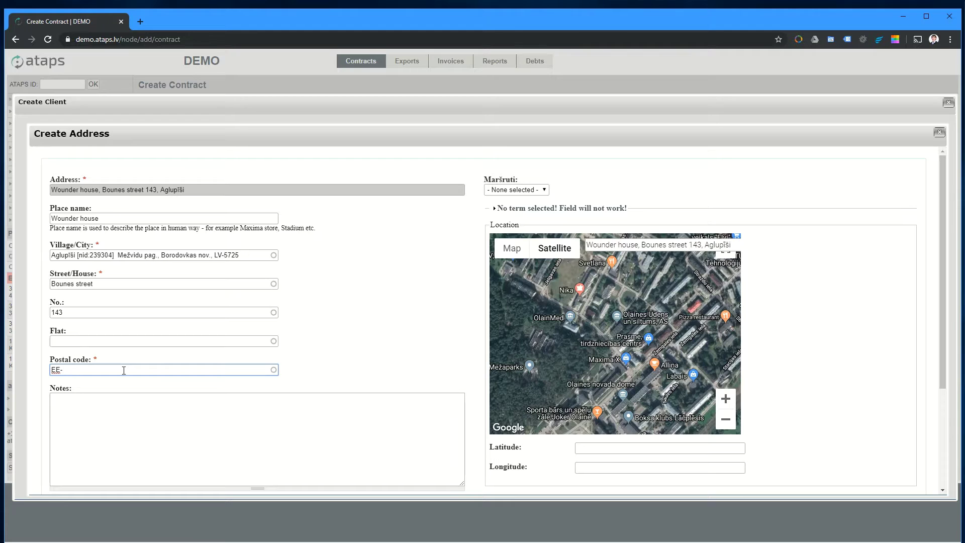
type("21143")
left_click(116, 435)
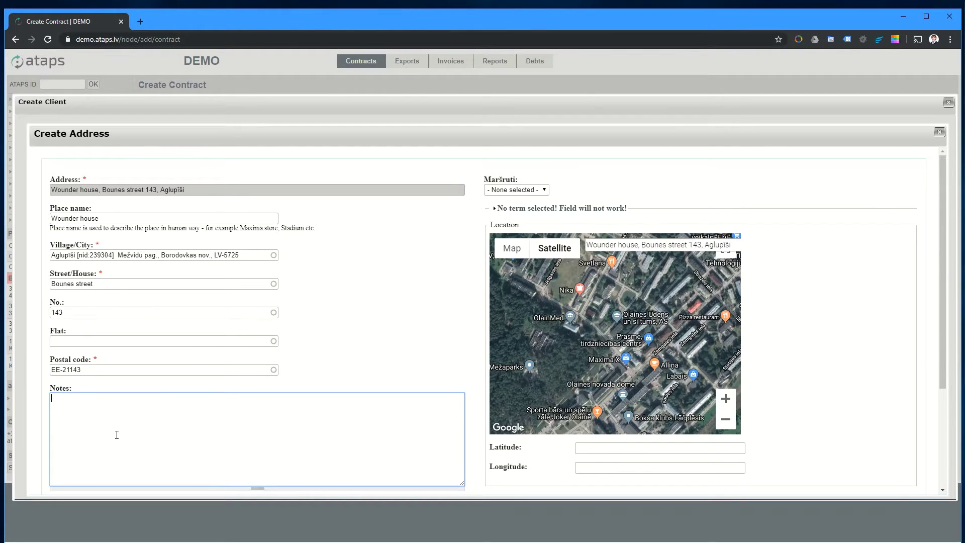
type("Good address")
left_click(512, 191)
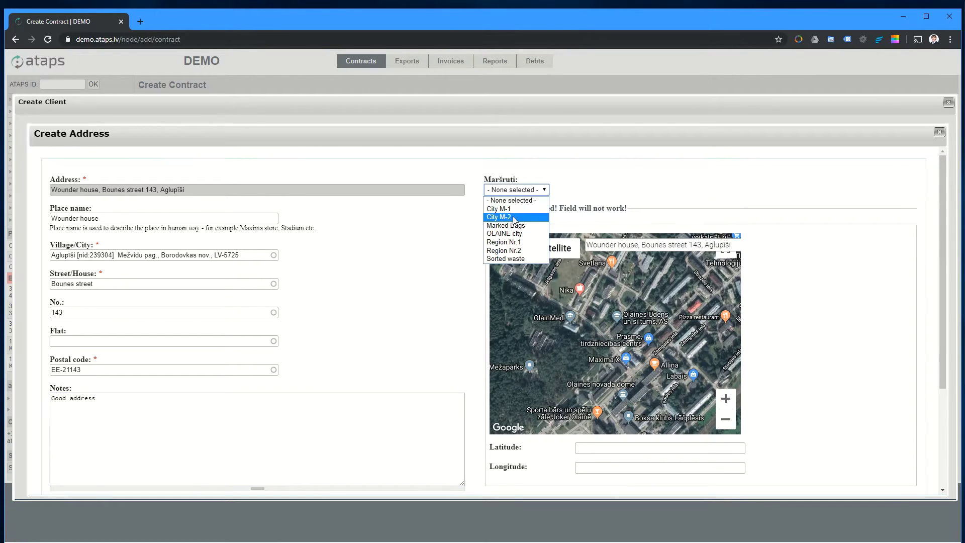
Step: Assign the address to route City M-2, placed before another stop in the sequence
left_click(514, 218)
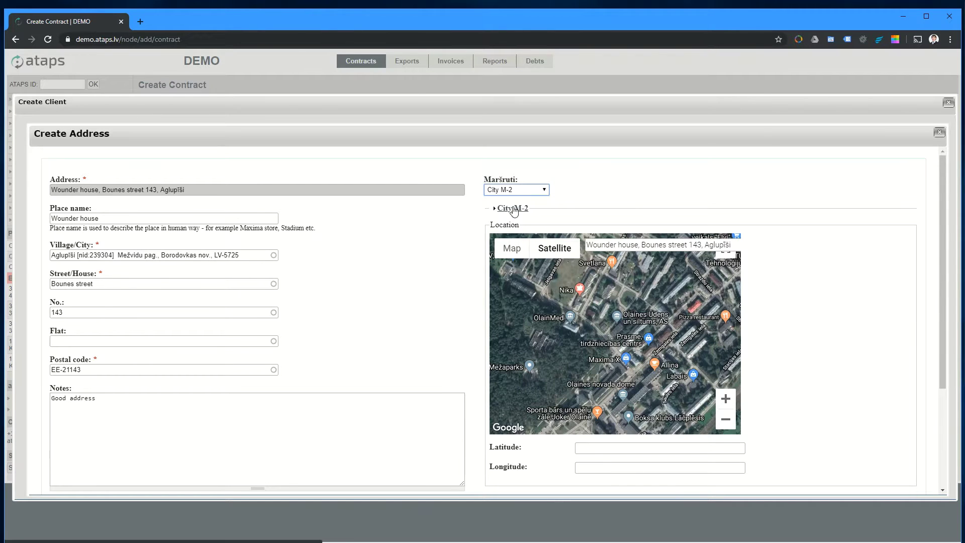
left_click(513, 209)
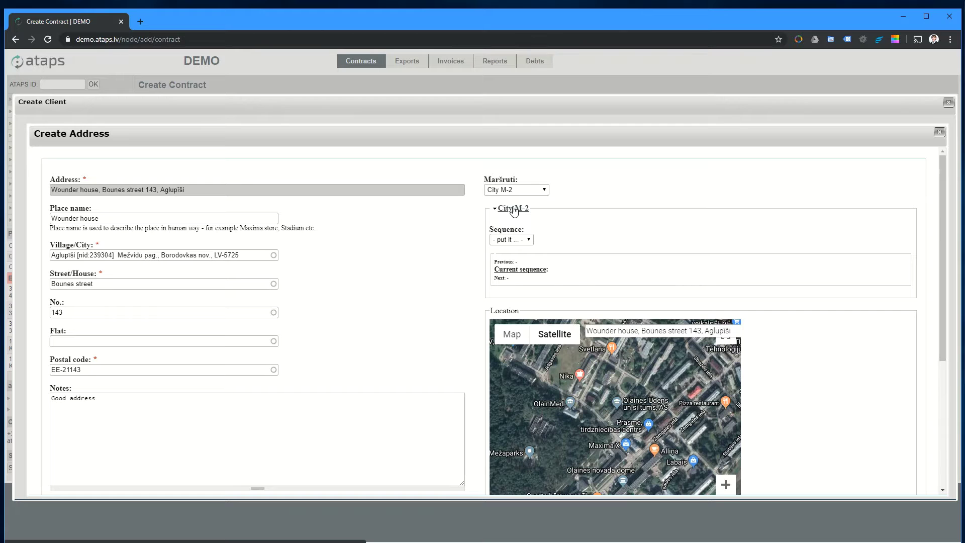
left_click(512, 242)
left_click(503, 266)
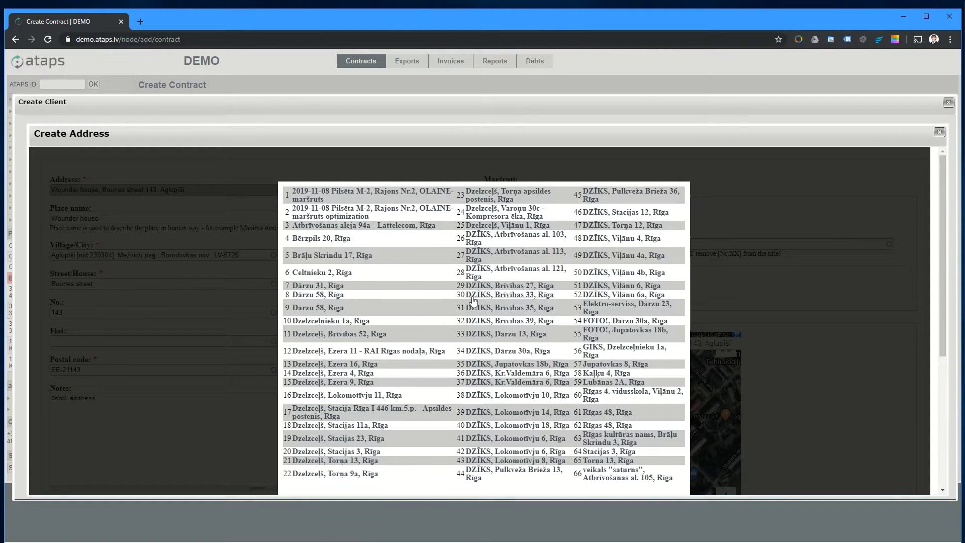
Step: Pin the address on the map, set its location status to Approved, and save it
scroll(638, 260, "down", 2)
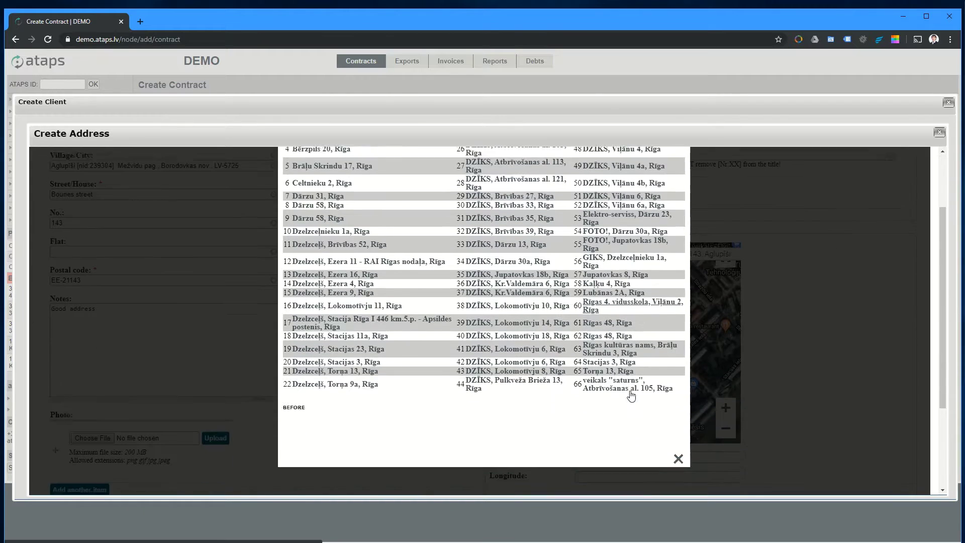
left_click(679, 447)
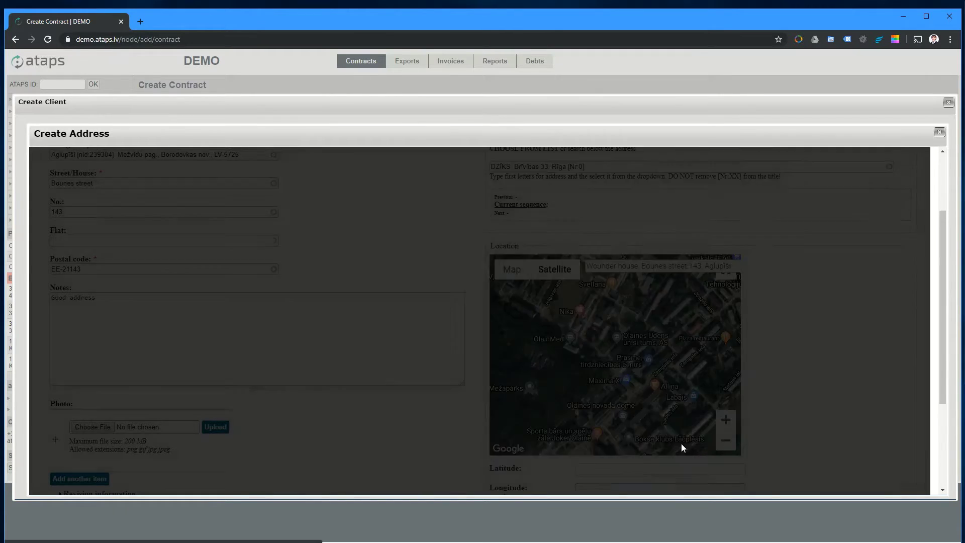
scroll(698, 318, "down", 2)
left_click(627, 297)
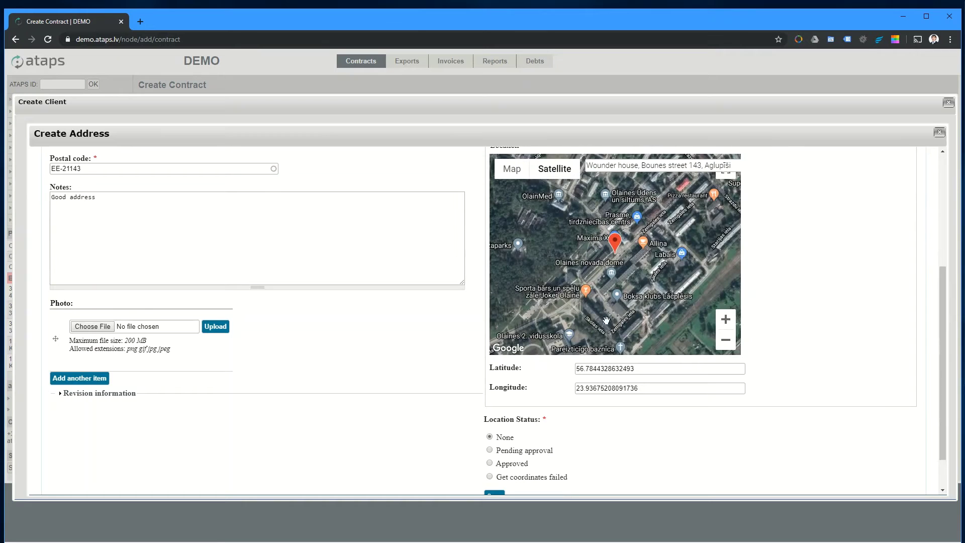
scroll(467, 417, "down", 1)
left_click(489, 417)
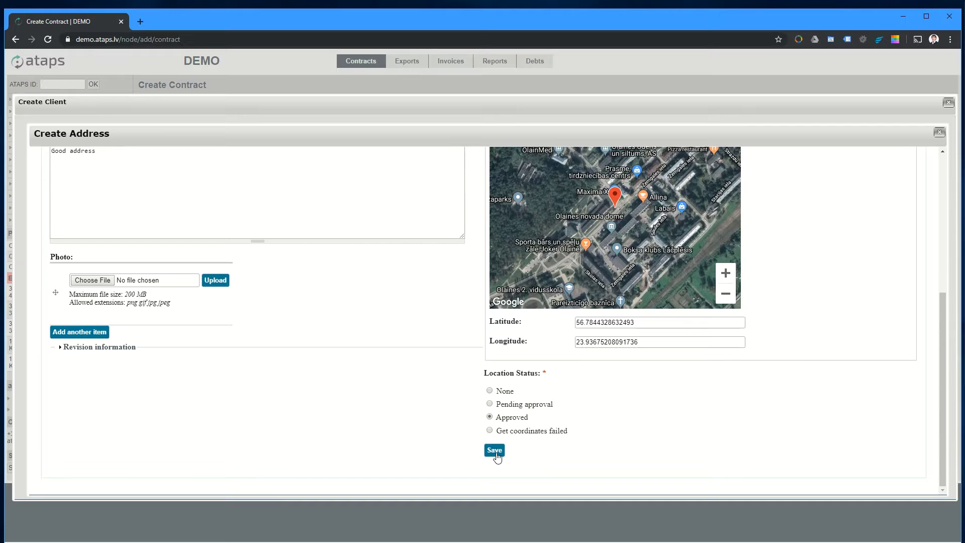
left_click(495, 450)
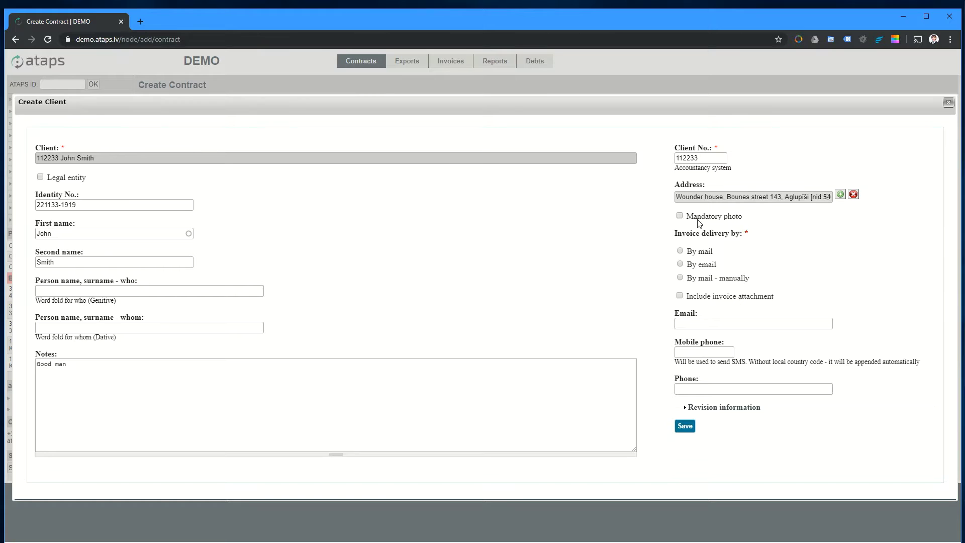
Step: Require a mandatory photo and deliver invoices by email with attachments included
left_click(696, 217)
left_click(703, 264)
left_click(683, 297)
left_click(679, 295)
left_click(693, 299)
Step: Fill the client's email, mobile and phone numbers from the autofill suggestions
left_click(694, 324)
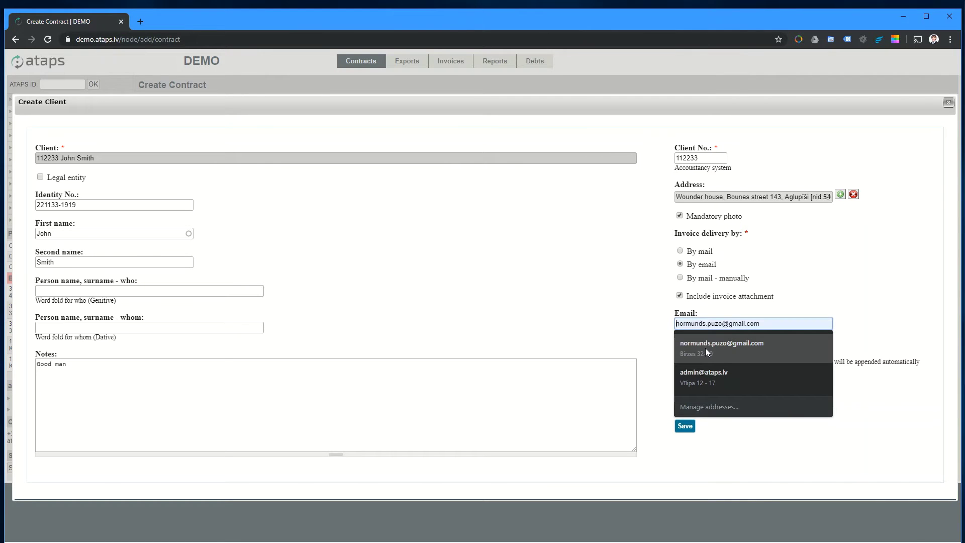
left_click(712, 376)
left_click_drag(710, 351, 657, 352)
left_click(657, 352)
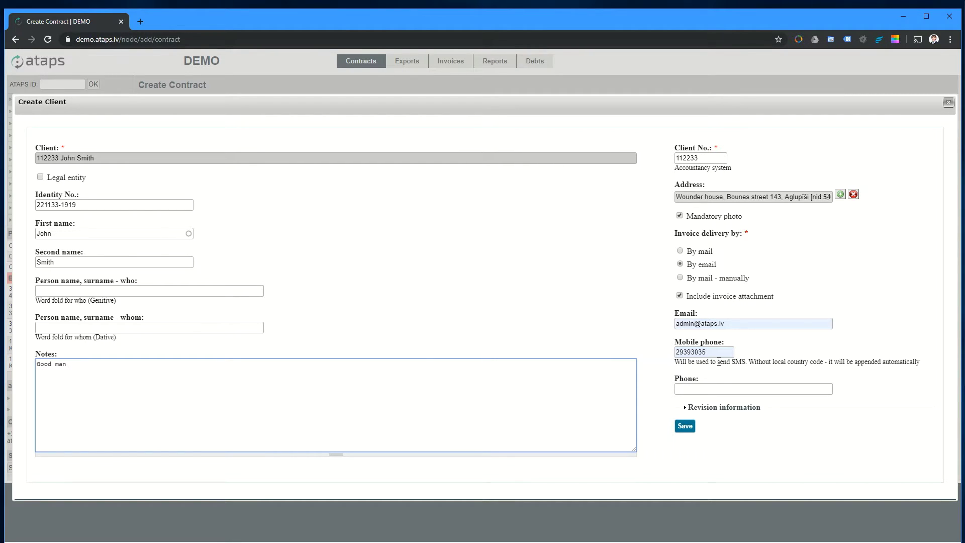
left_click(721, 390)
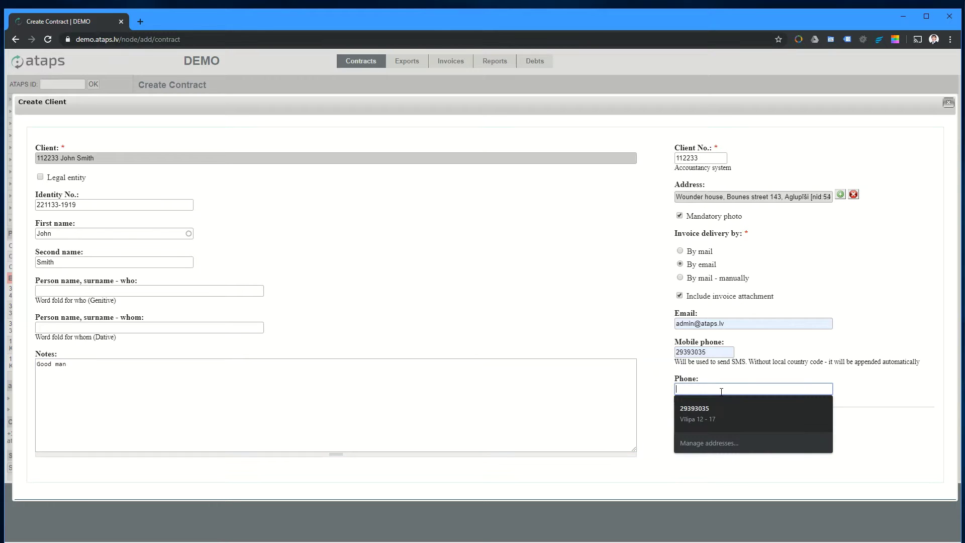
left_click(722, 409)
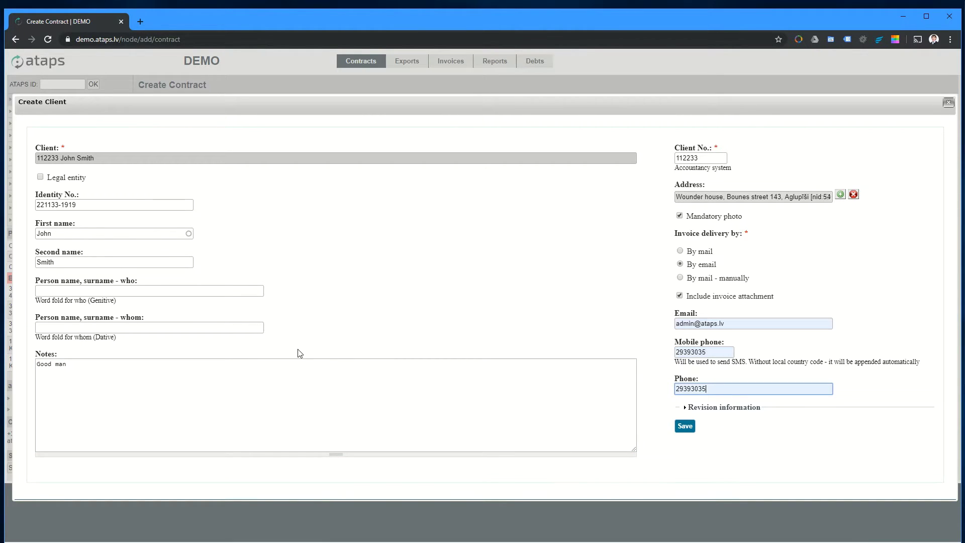
Step: Save the client after replacing the last two digits of its duplicate client number
left_click(685, 426)
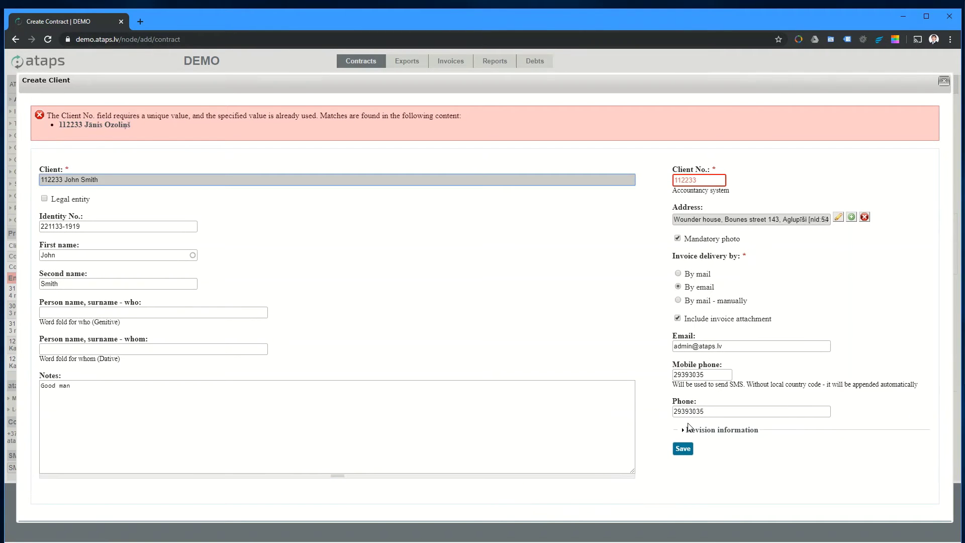
left_click_drag(141, 125, 89, 103)
left_click(288, 169)
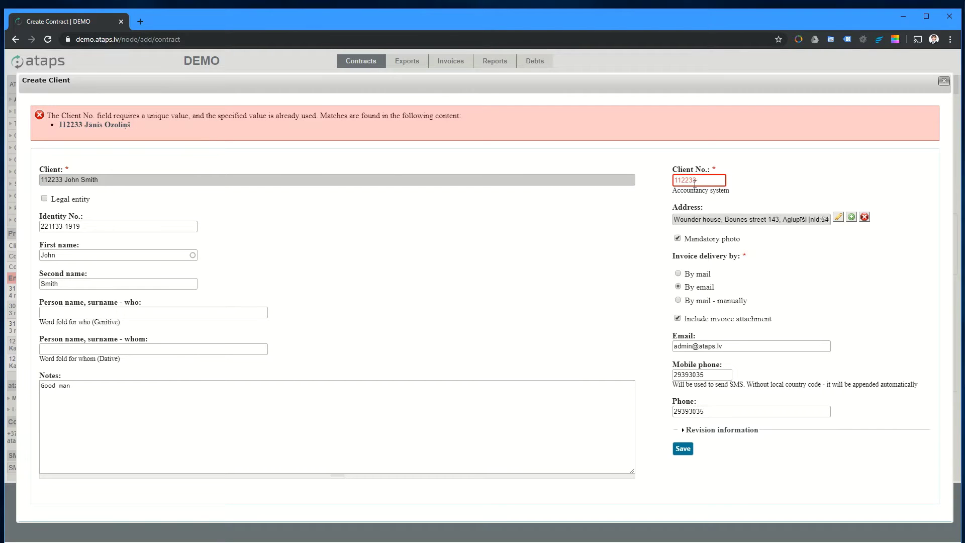
left_click_drag(697, 181, 691, 181)
type("59")
left_click(682, 448)
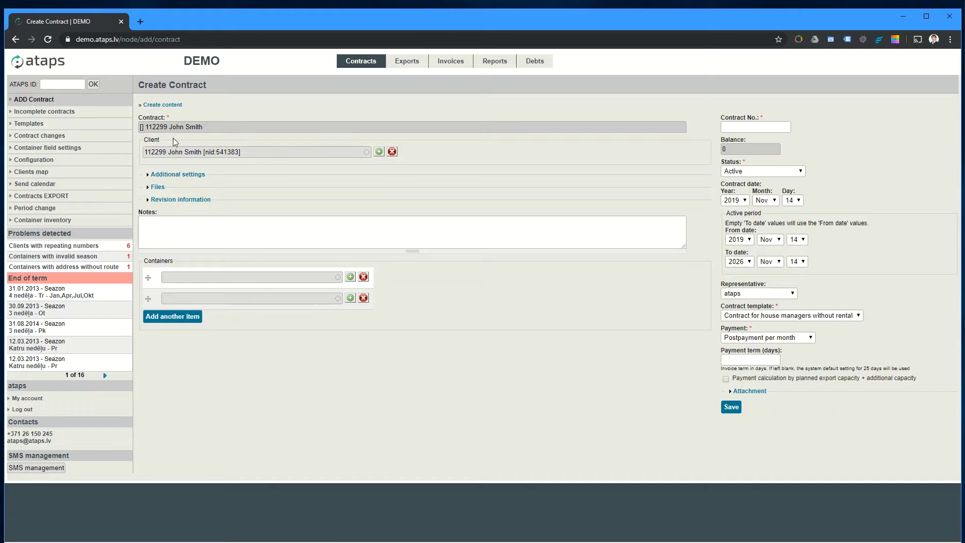
Step: Select the contract title and look through the additional settings and file attachments sections
triple_click(150, 125)
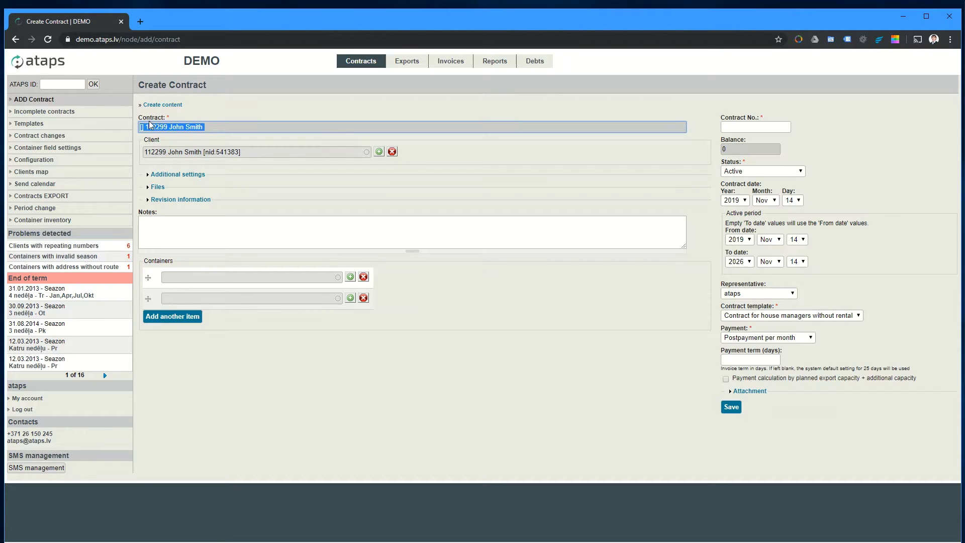
triple_click(175, 127)
left_click(200, 129)
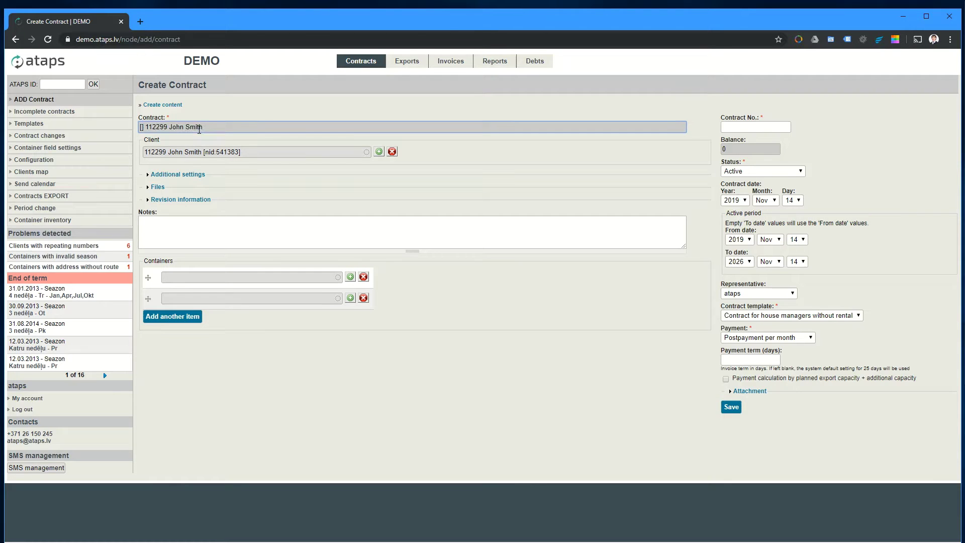
triple_click(199, 129)
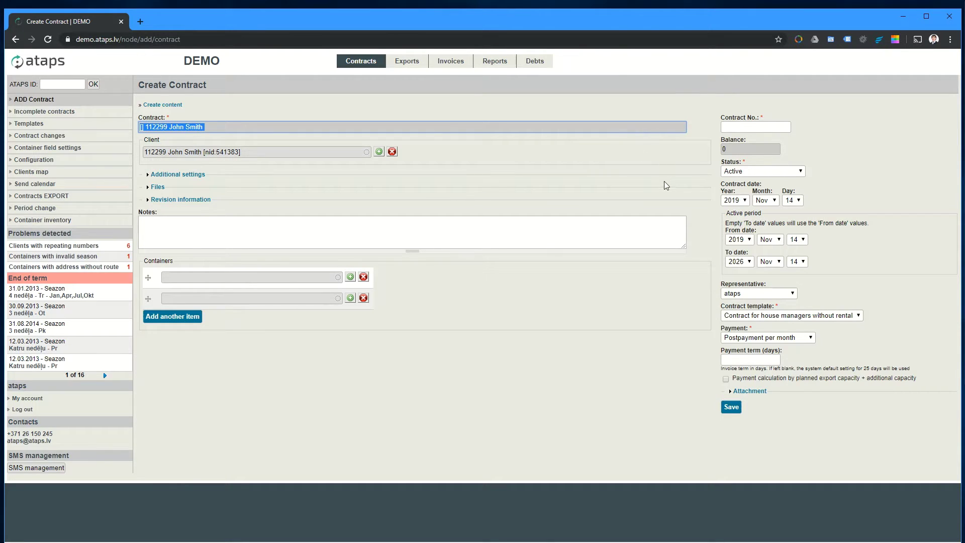
left_click(205, 181)
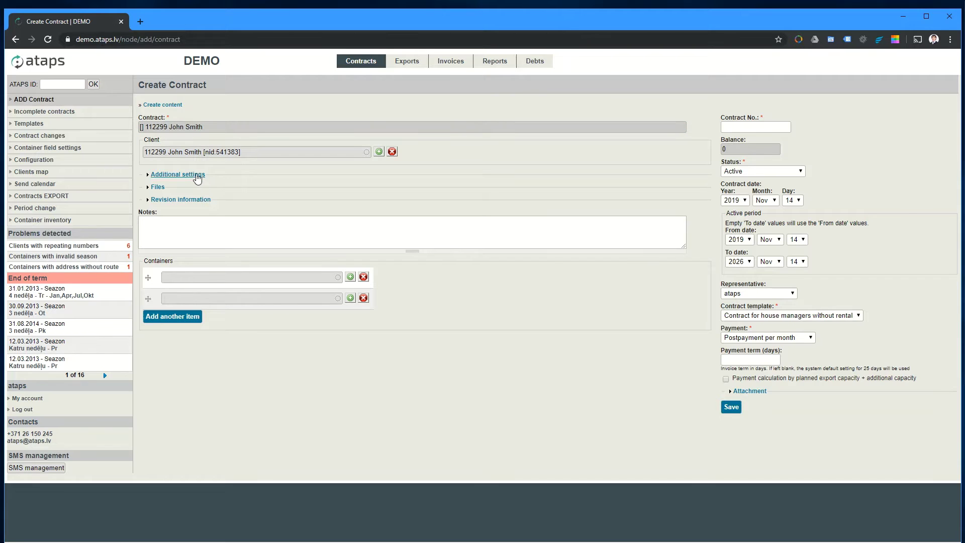
left_click(180, 174)
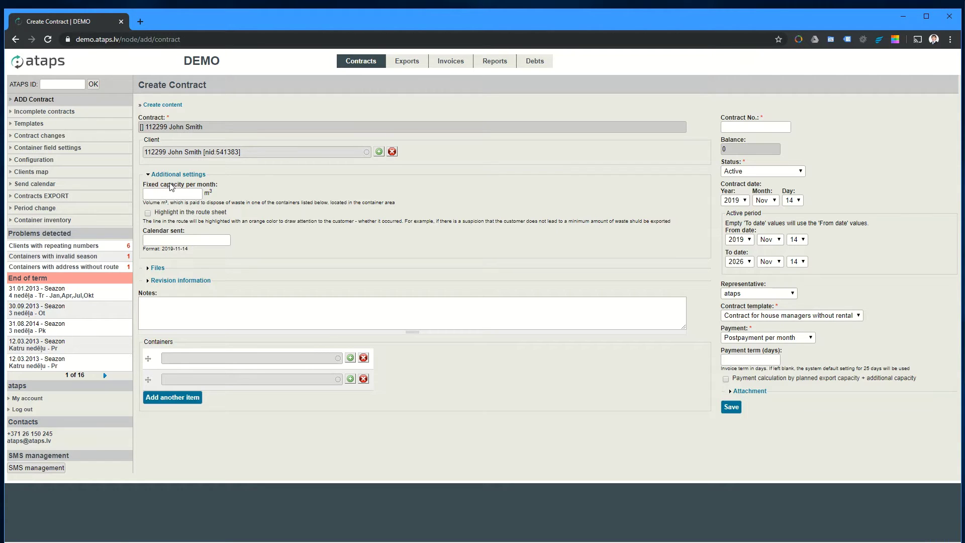
left_click(171, 177)
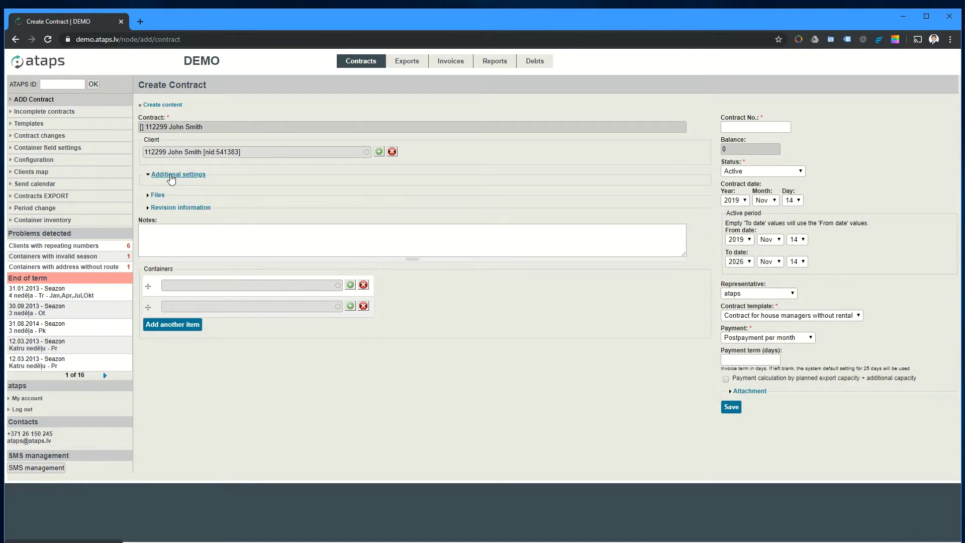
left_click(159, 187)
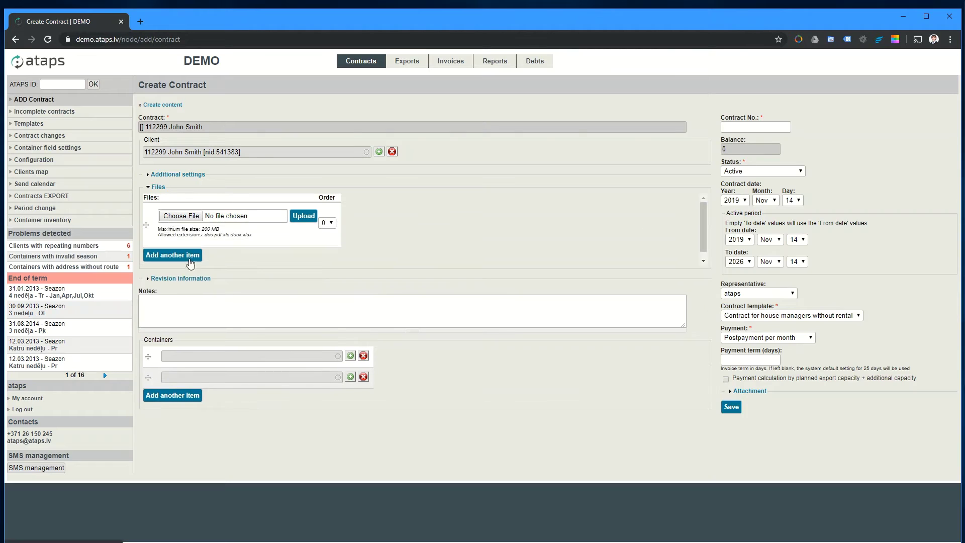
left_click(158, 188)
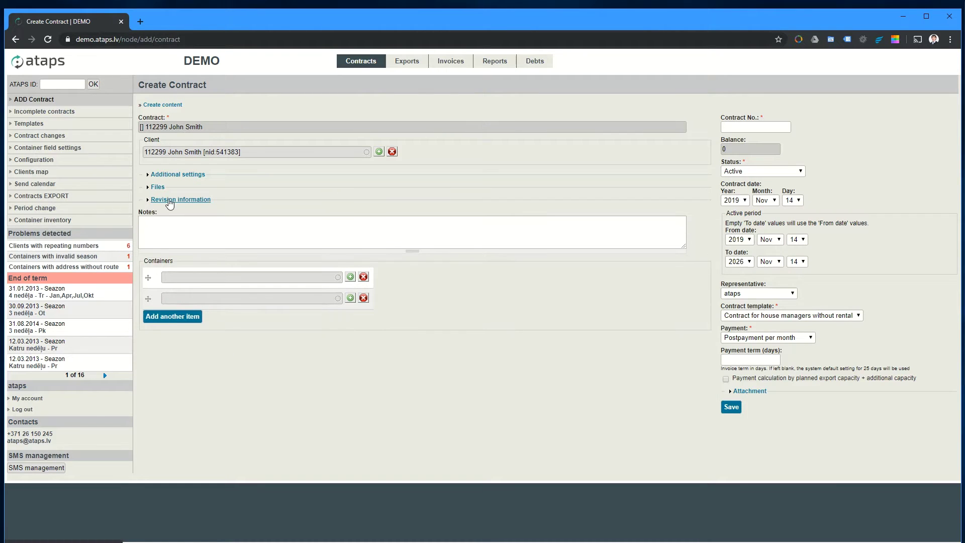
Step: Add the revision log message 'New contract created' to the contract
left_click(176, 199)
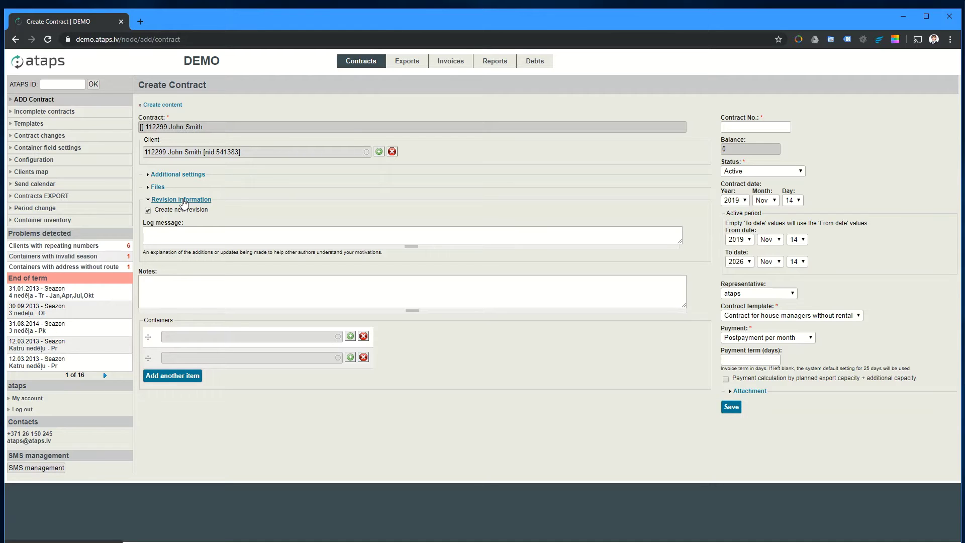
left_click(182, 200)
left_click(183, 200)
left_click(185, 236)
type("New c")
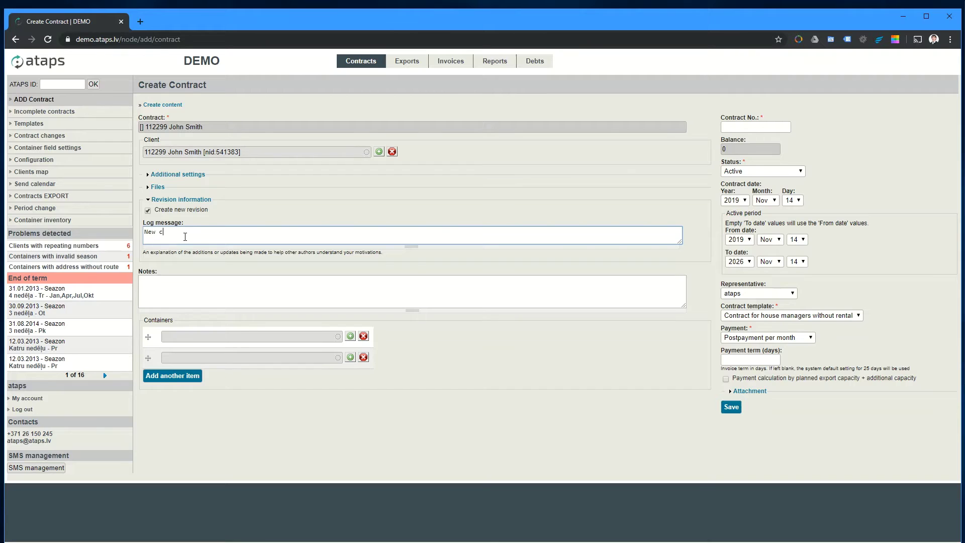
type("ontract created")
left_click(200, 200)
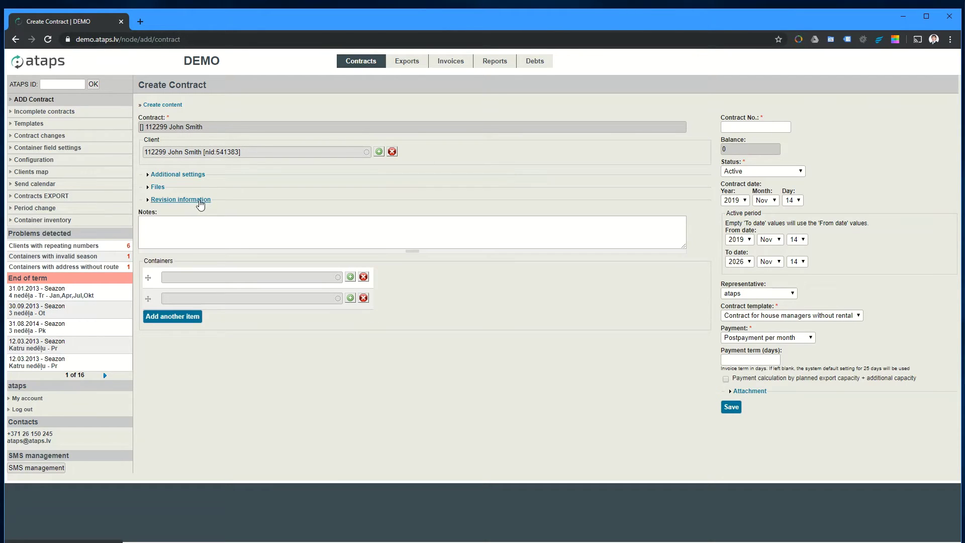
left_click(200, 227)
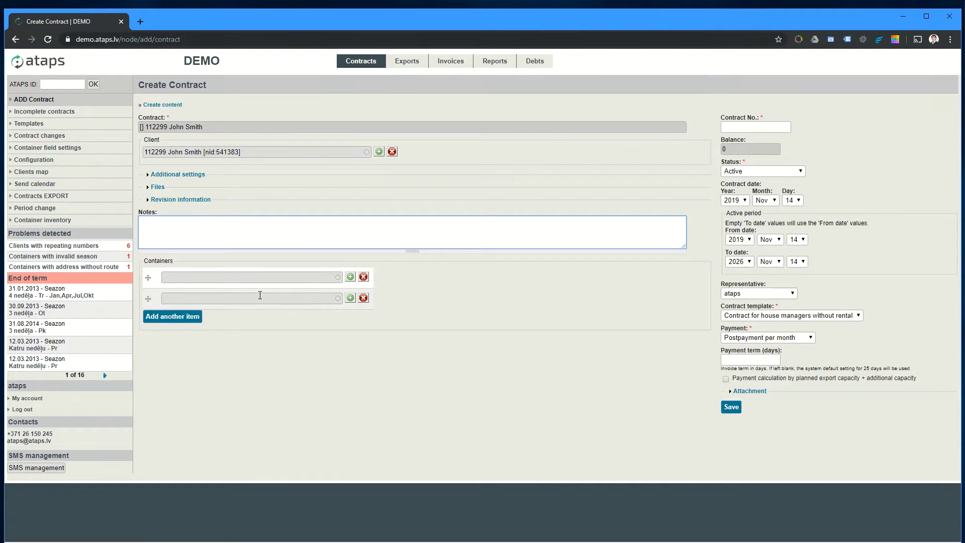
Step: Create a new container for the contract with container number 1929291
left_click(350, 277)
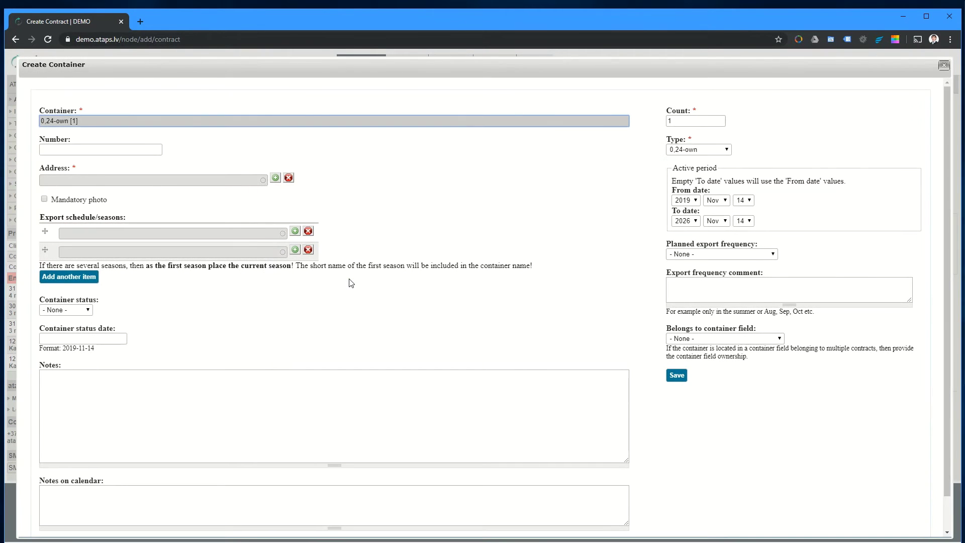
left_click(96, 151)
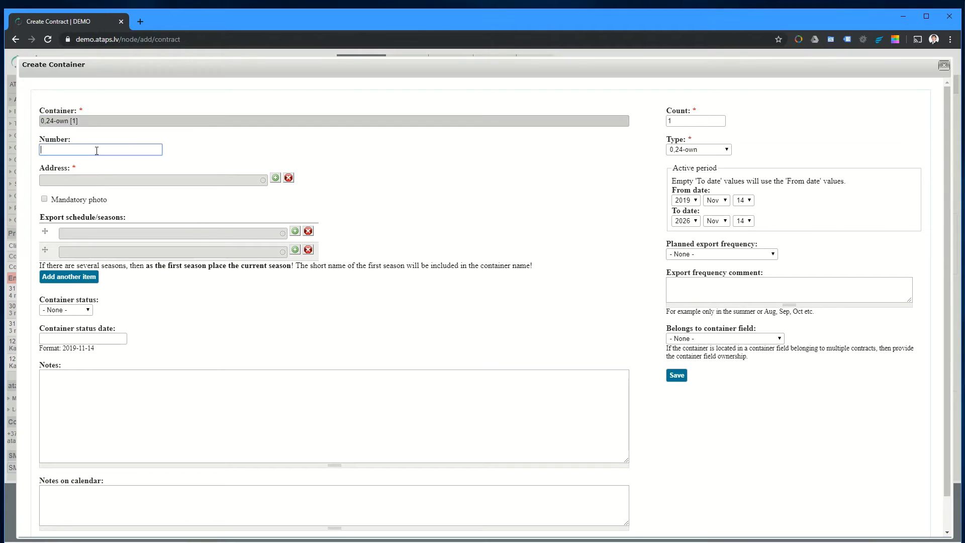
left_click_drag(91, 121, 14, 121)
triple_click(95, 120)
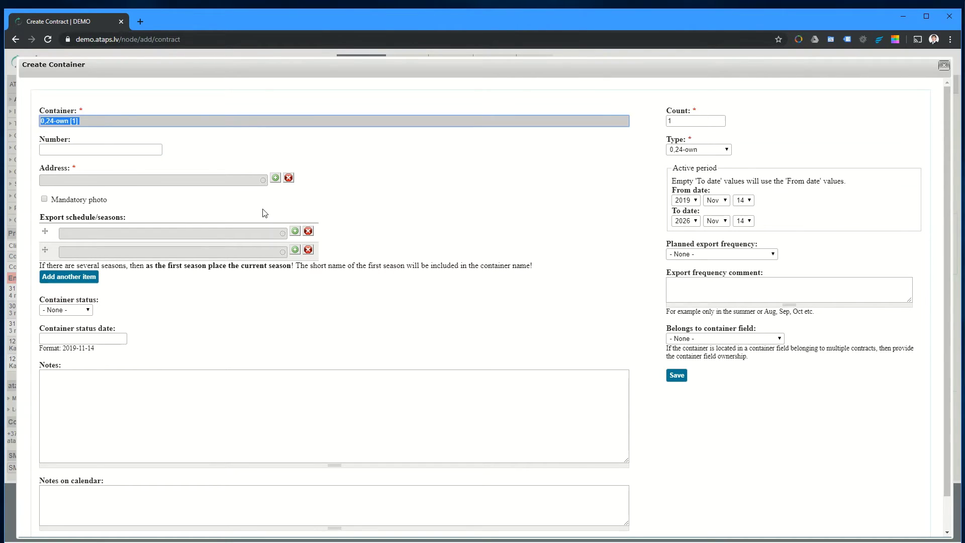
left_click(116, 150)
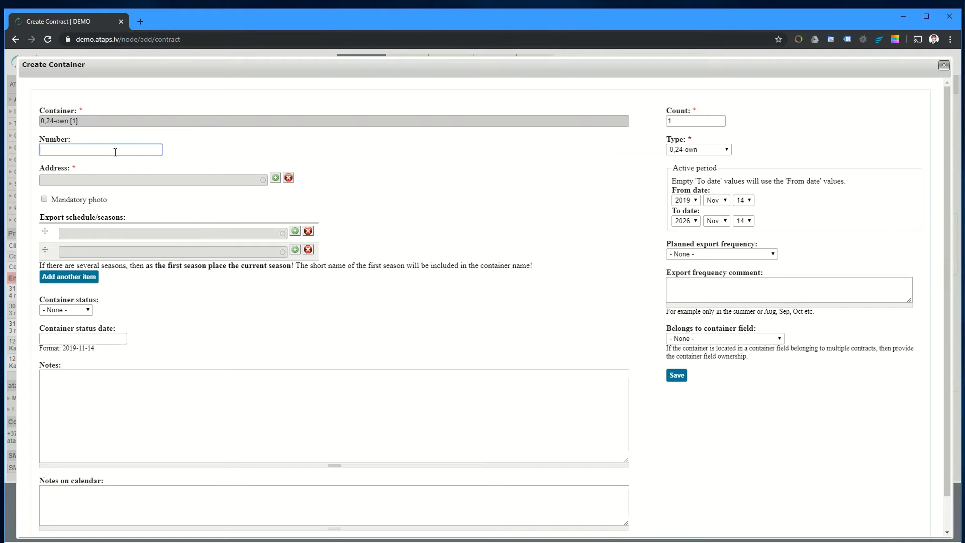
type("1929291")
Step: Discard the container's new address form without saving
left_click(274, 179)
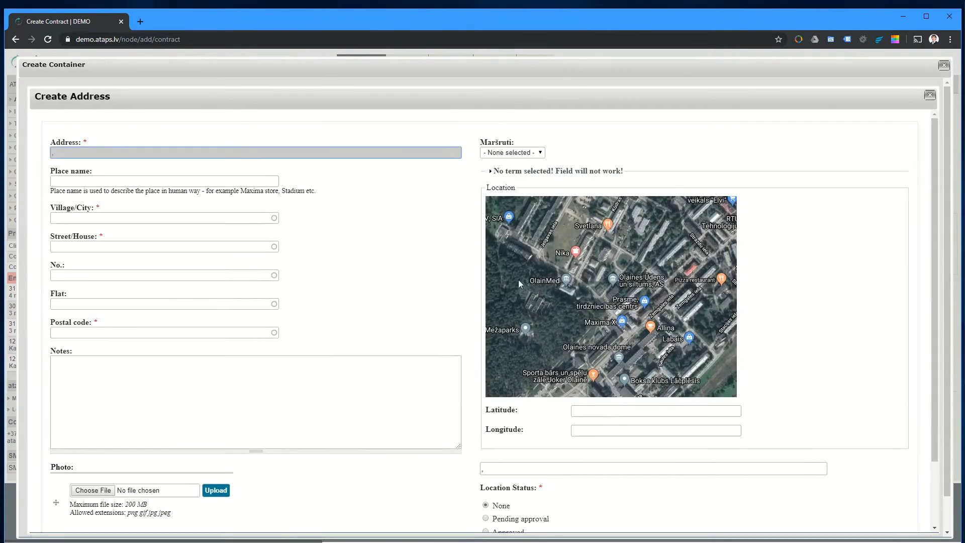
left_click(926, 94)
left_click(530, 97)
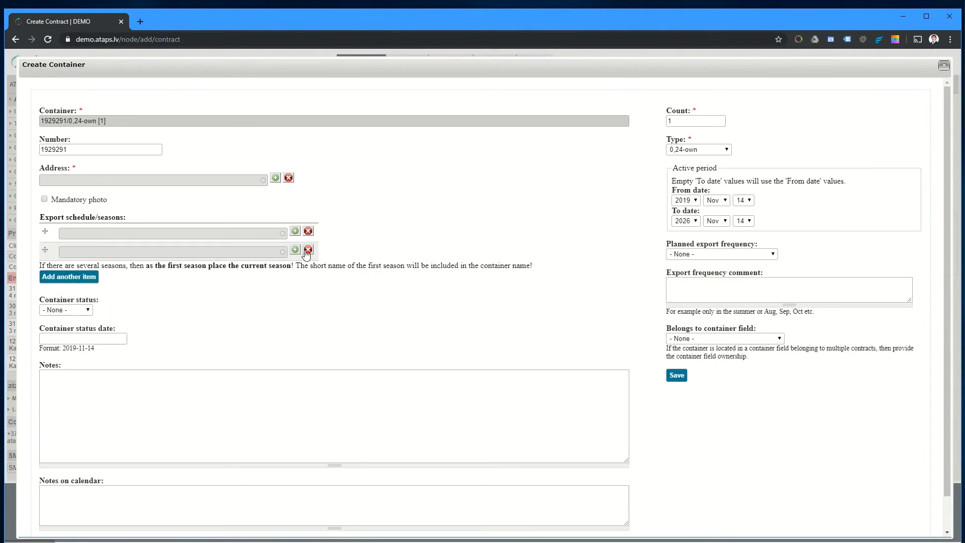
Step: Assign the client's saved address to the container via the 'wo' suggestion and start its first export season
left_click(289, 179)
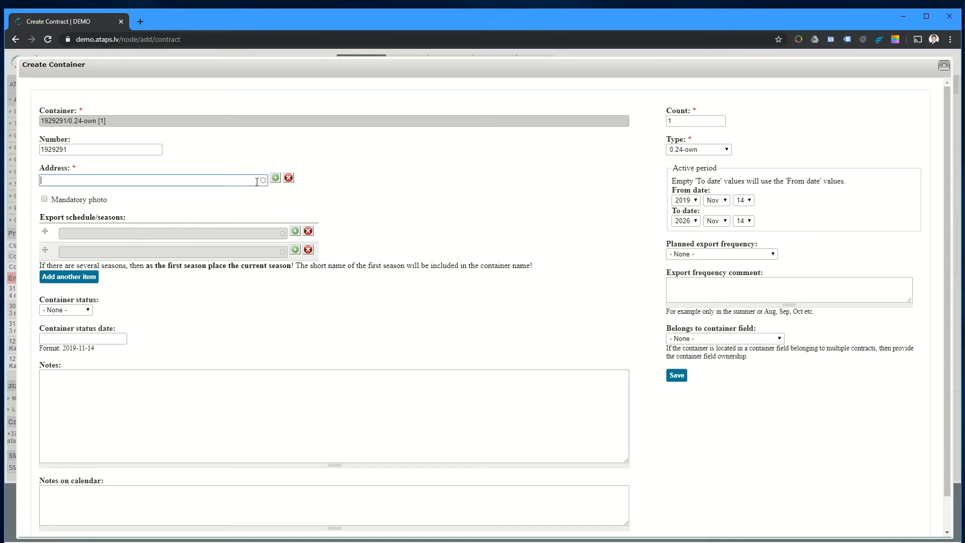
type("wo")
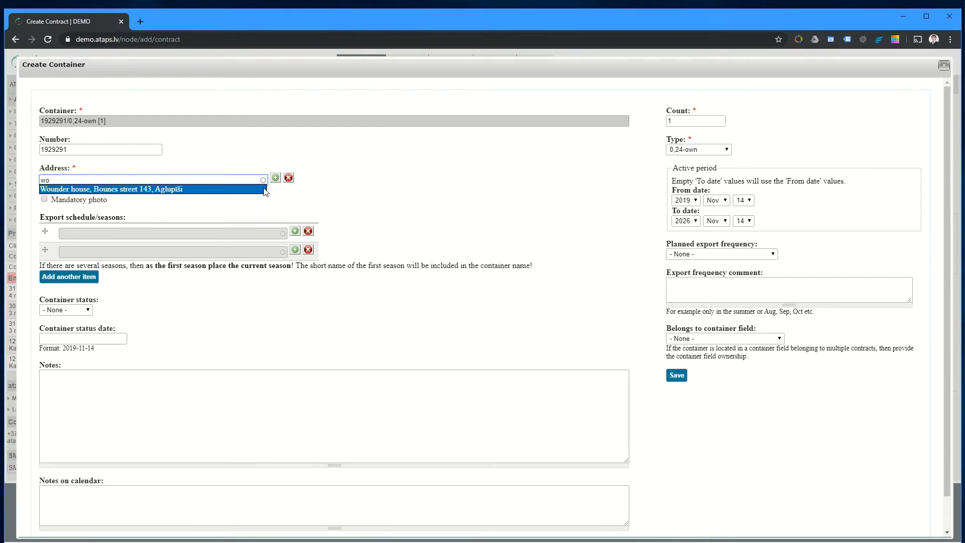
left_click(205, 190)
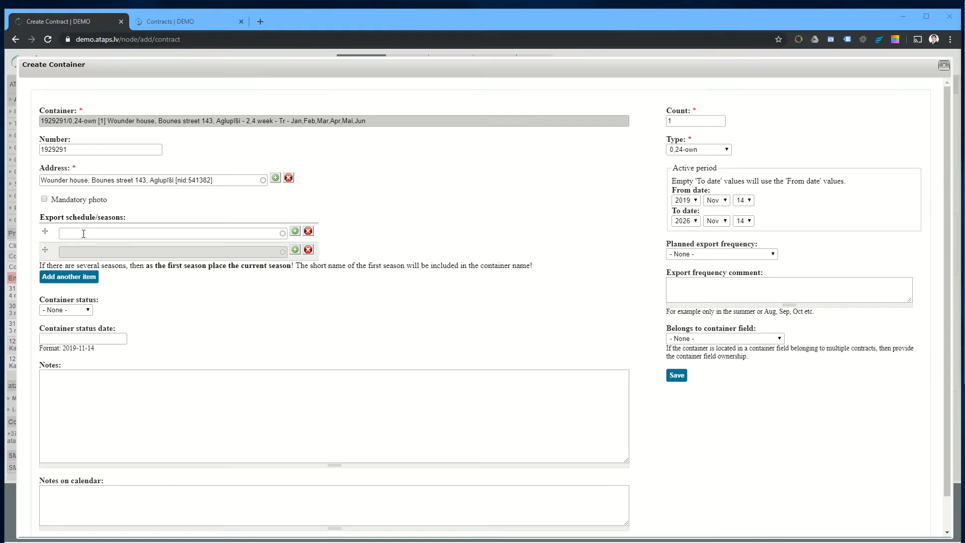
left_click(295, 232)
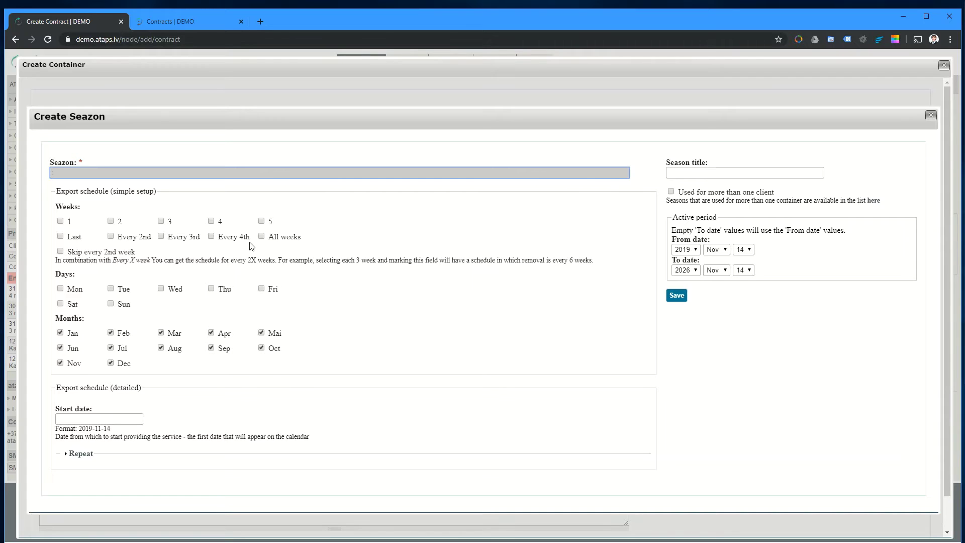
Step: Set the first season to weeks 2 and 4, Tuesdays, January–June only, and save it
left_click(111, 221)
left_click(212, 222)
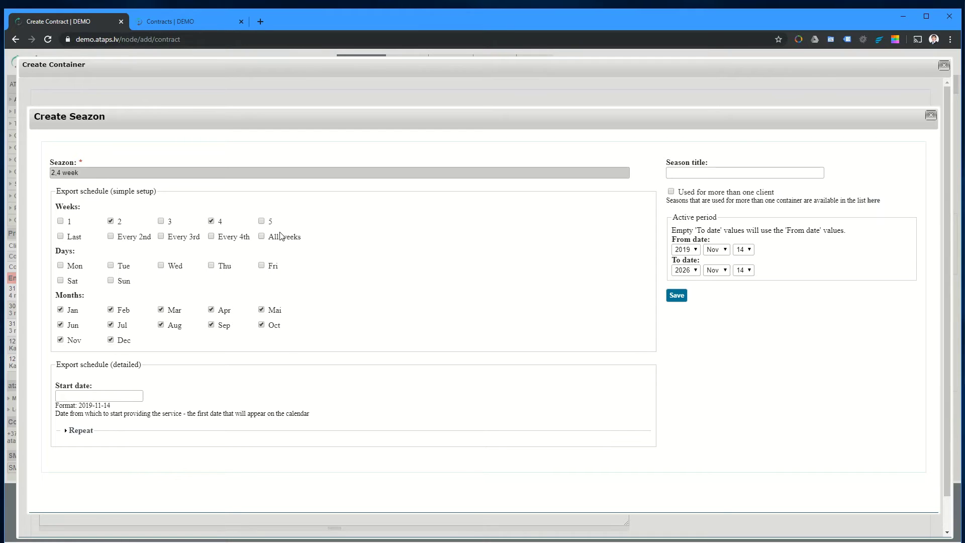
left_click(111, 266)
left_click(110, 325)
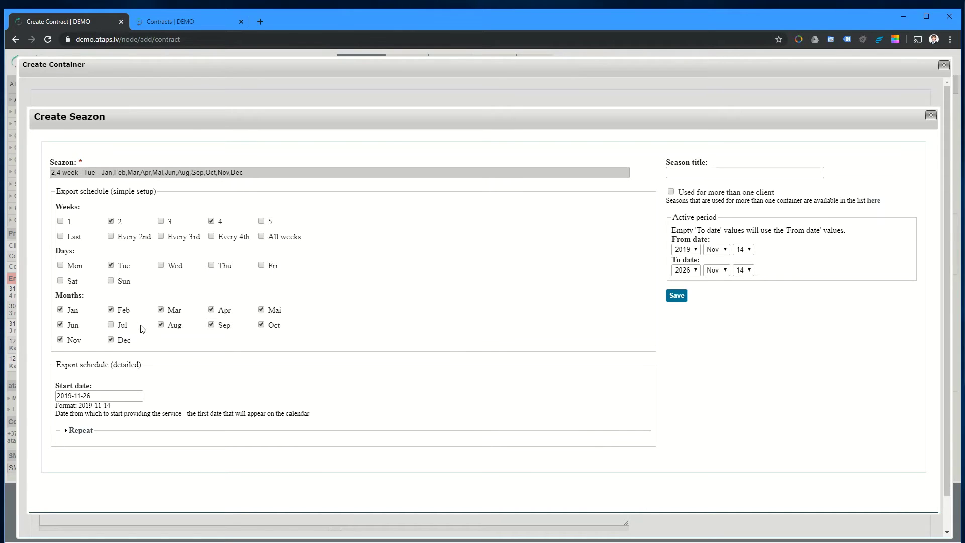
left_click(161, 325)
left_click(211, 325)
left_click(261, 325)
left_click(110, 340)
left_click(60, 340)
left_click(674, 296)
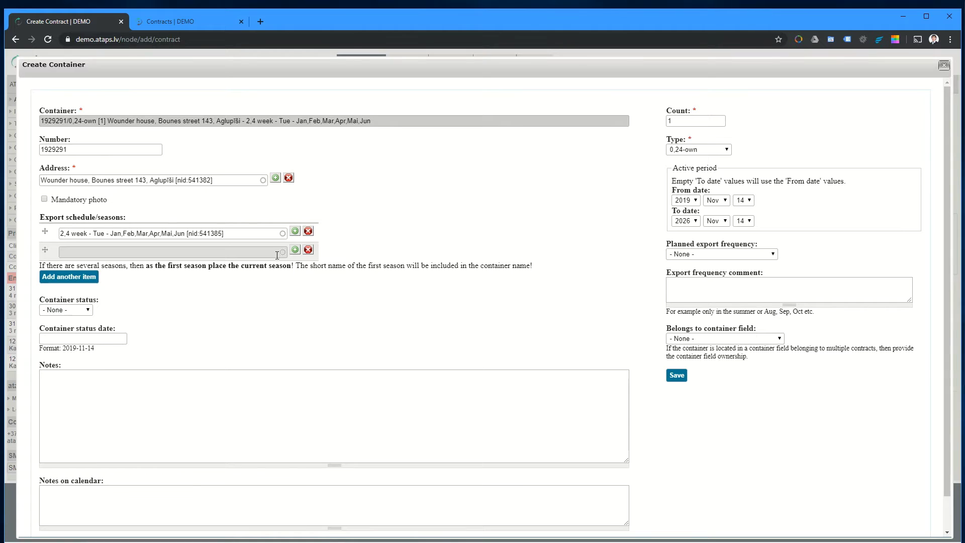
Step: Add a second export season and remove January through June from its months
left_click(296, 251)
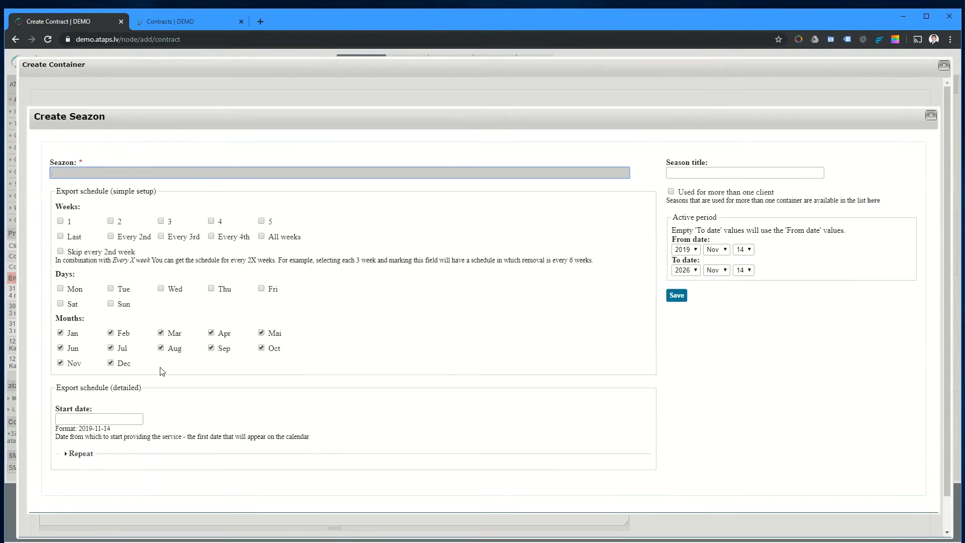
left_click(60, 333)
left_click(111, 333)
left_click(160, 332)
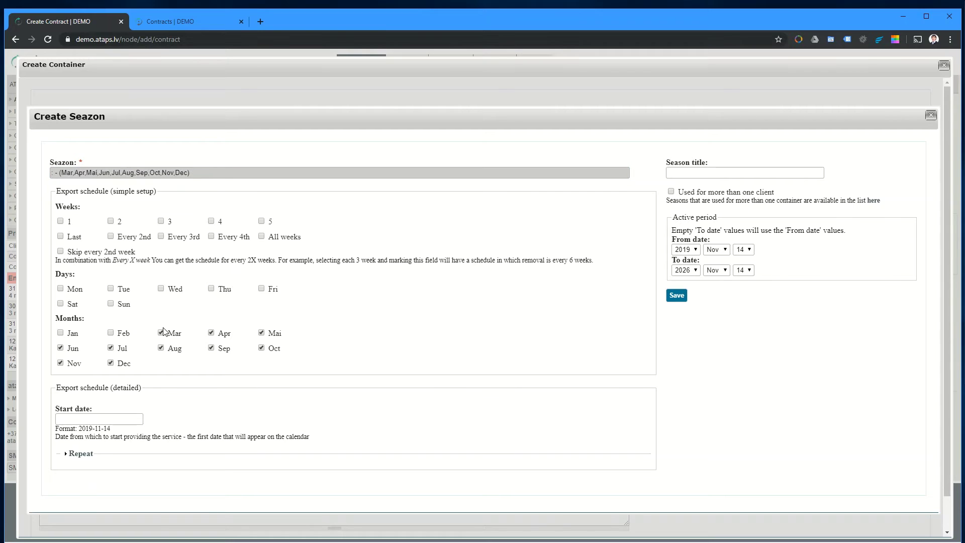
left_click(211, 333)
left_click(262, 333)
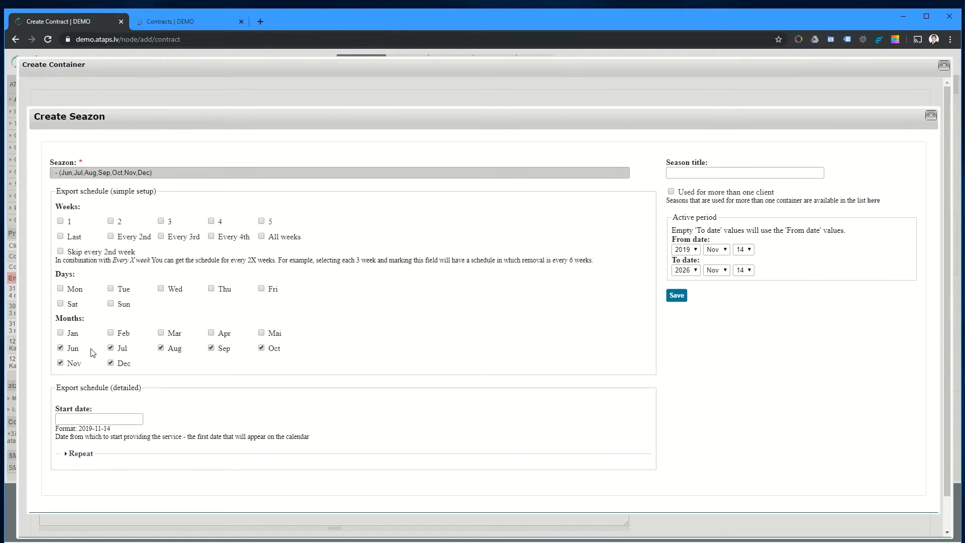
left_click(61, 347)
Step: Schedule the second season on Fridays in weeks 1 and 3
left_click(261, 288)
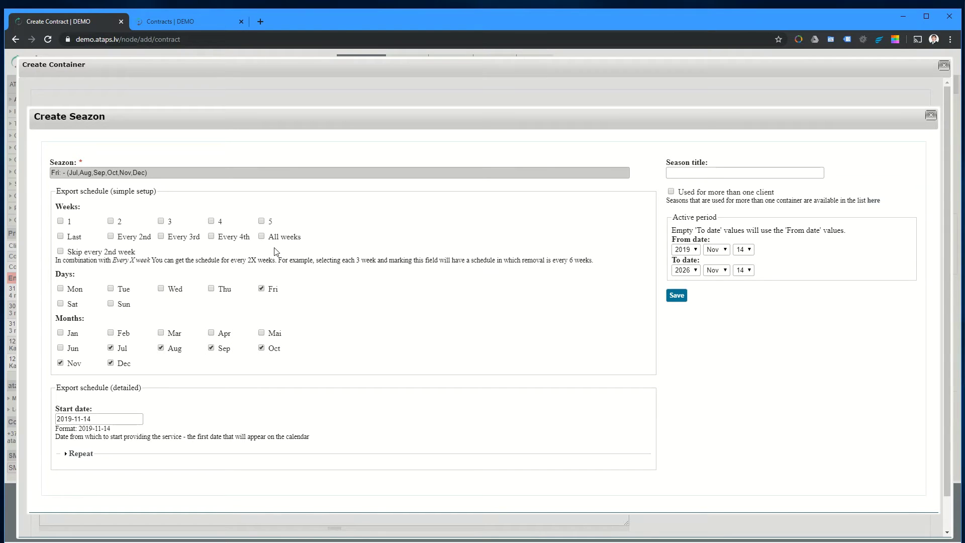
double_click(83, 224)
left_click(61, 221)
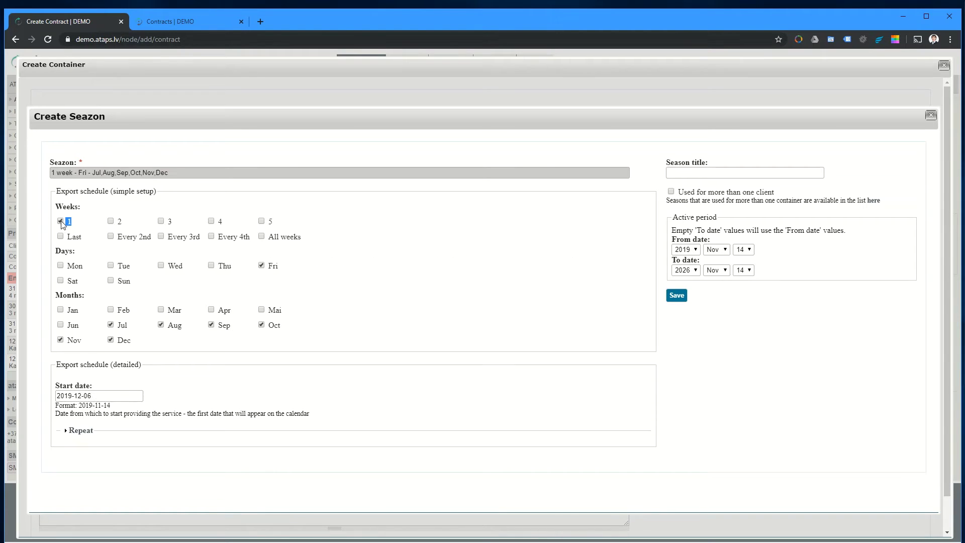
left_click(161, 221)
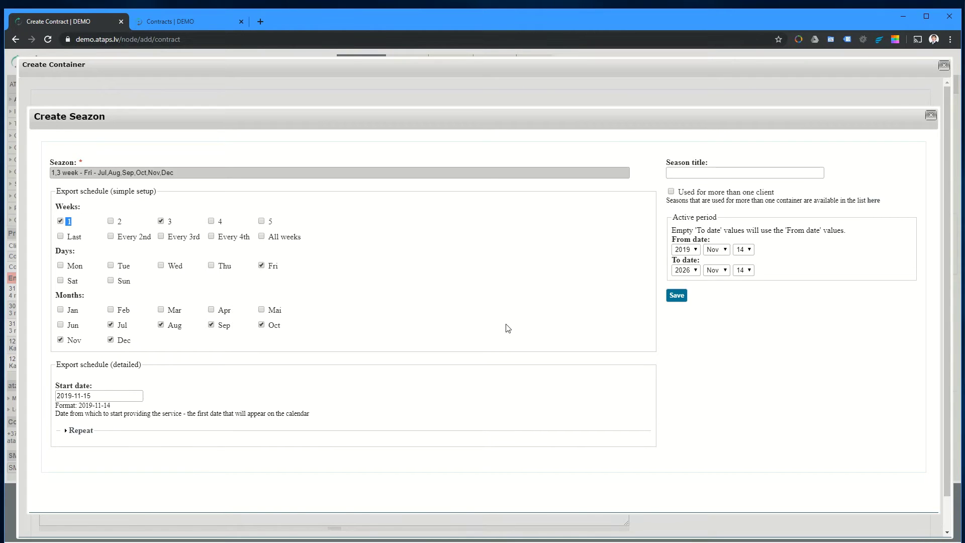
Step: Expand the season's repeat settings and check the start date calendar
left_click(80, 430)
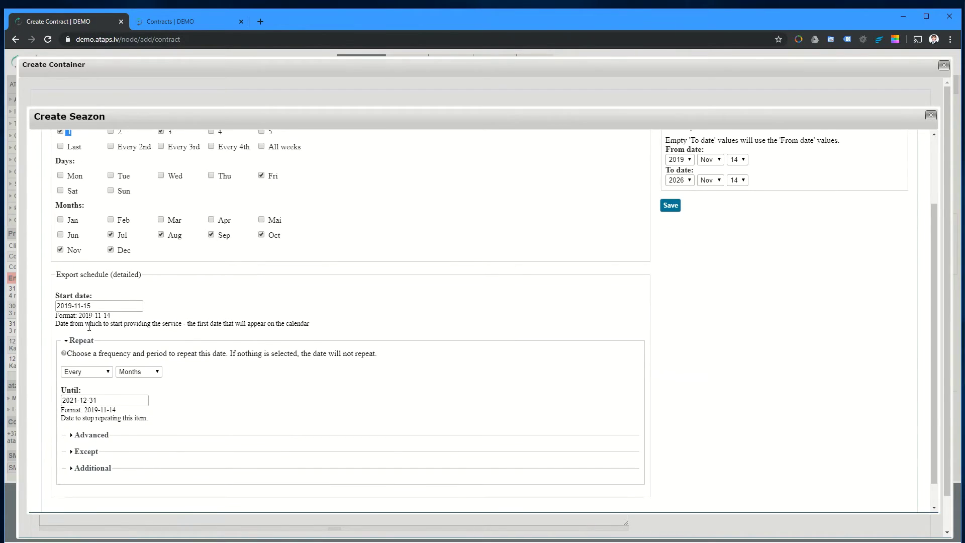
left_click(89, 306)
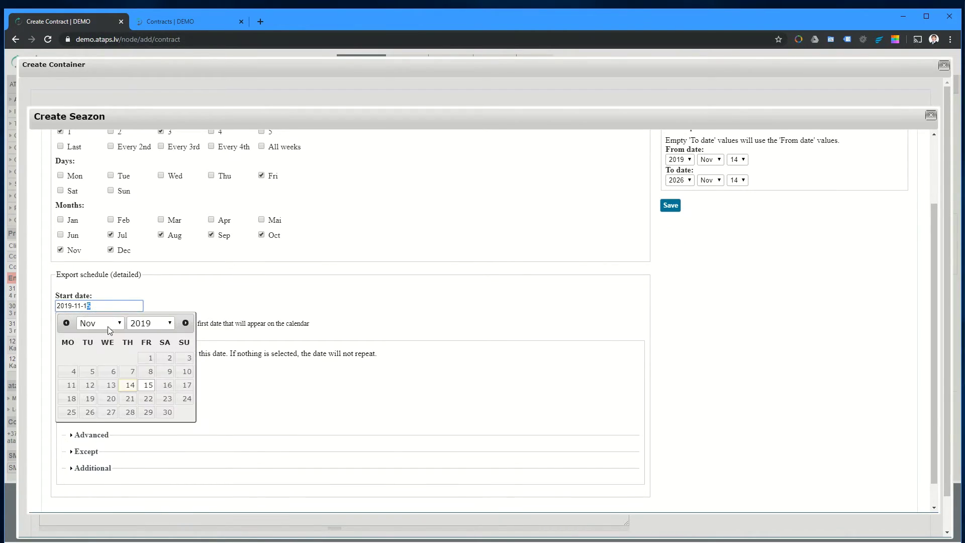
left_click(133, 298)
scroll(148, 296, "down", 1)
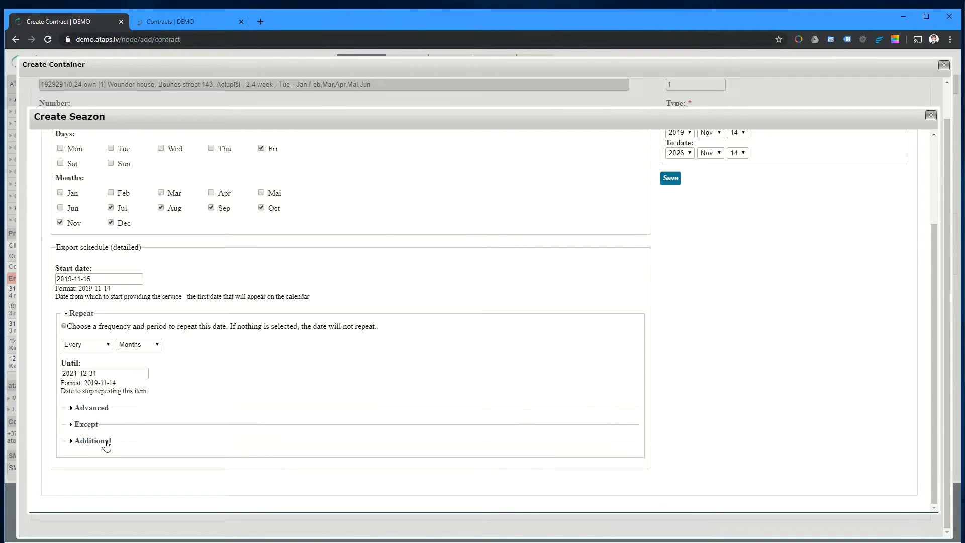
Step: Expand and collapse the excluded dates and additional repeat dates sections
left_click(86, 425)
scroll(186, 387, "down", 2)
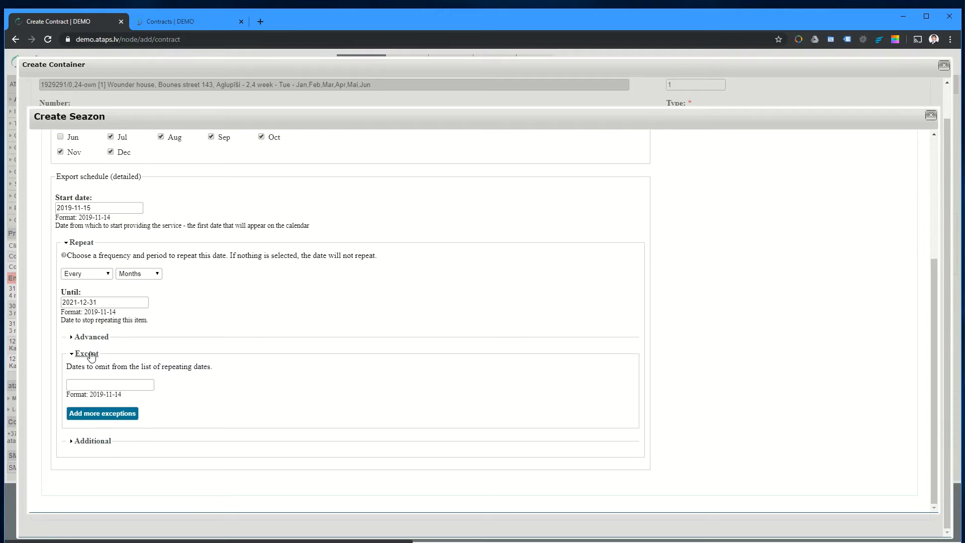
left_click(91, 354)
left_click(93, 441)
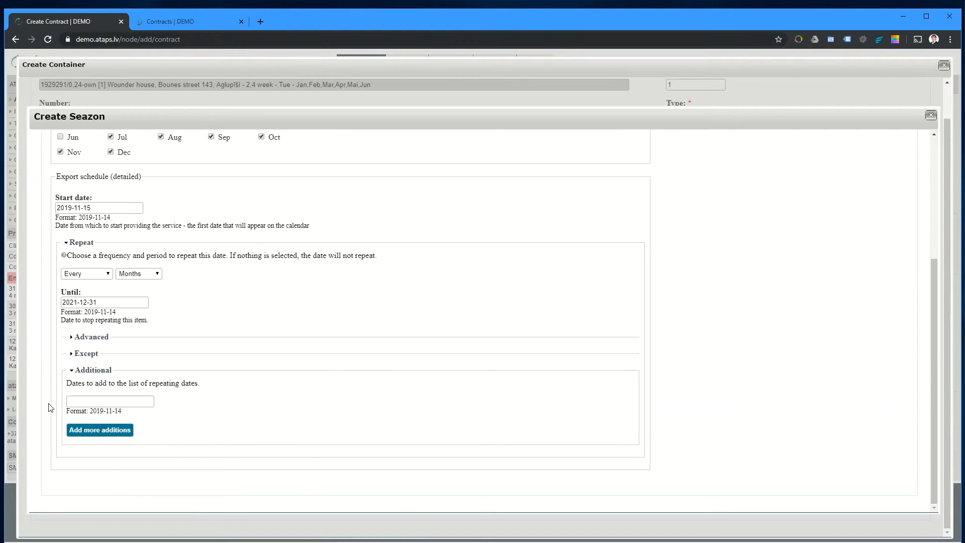
left_click(88, 372)
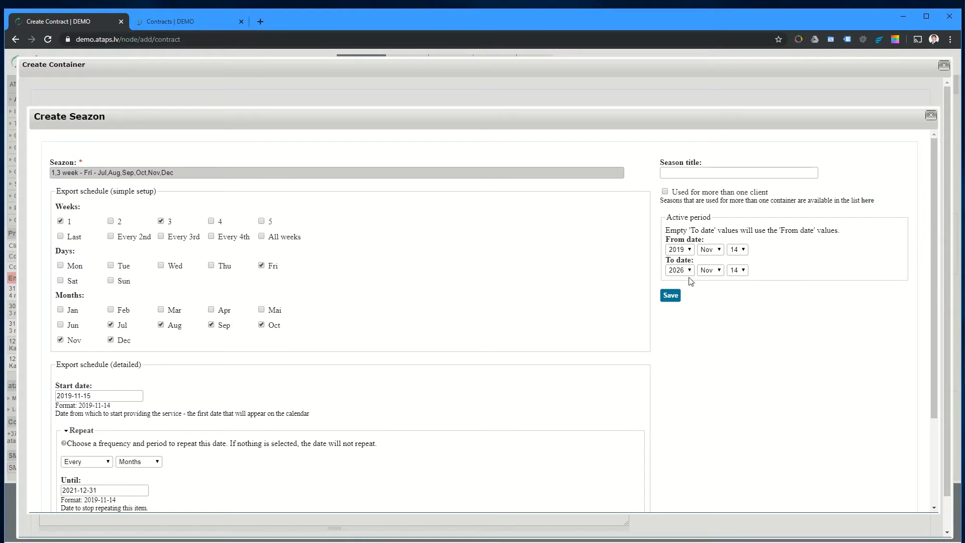
Step: Keep the Friday July–December season for one client only and save it
left_click(686, 172)
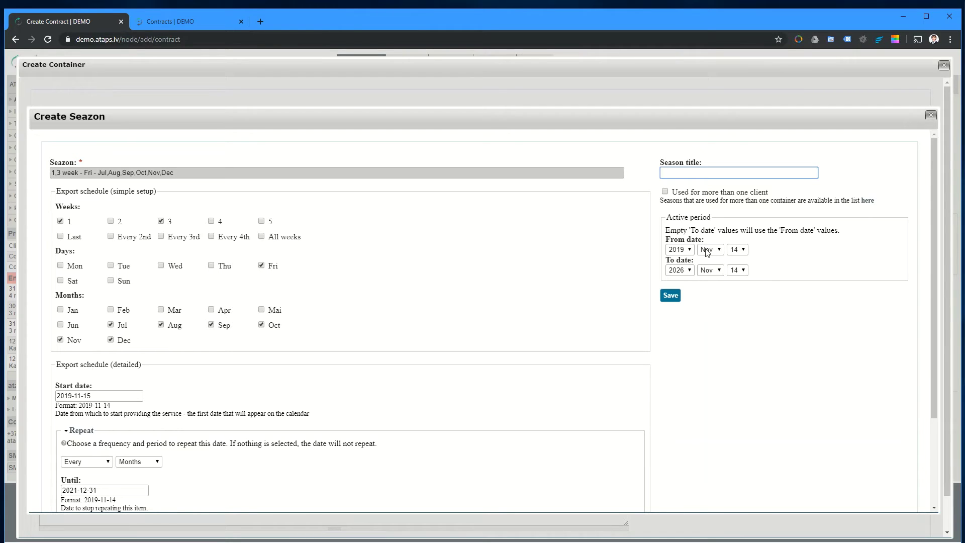
left_click(663, 192)
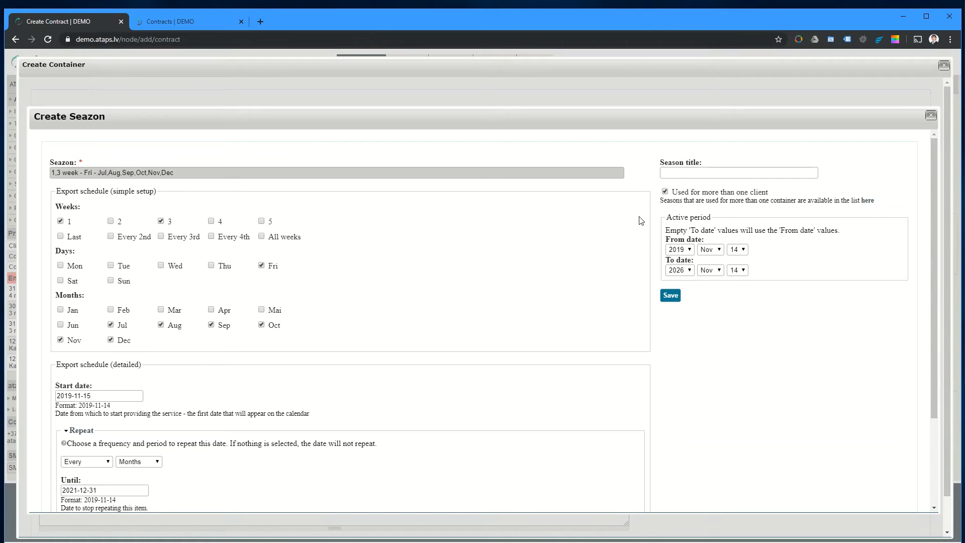
left_click(665, 191)
left_click(670, 296)
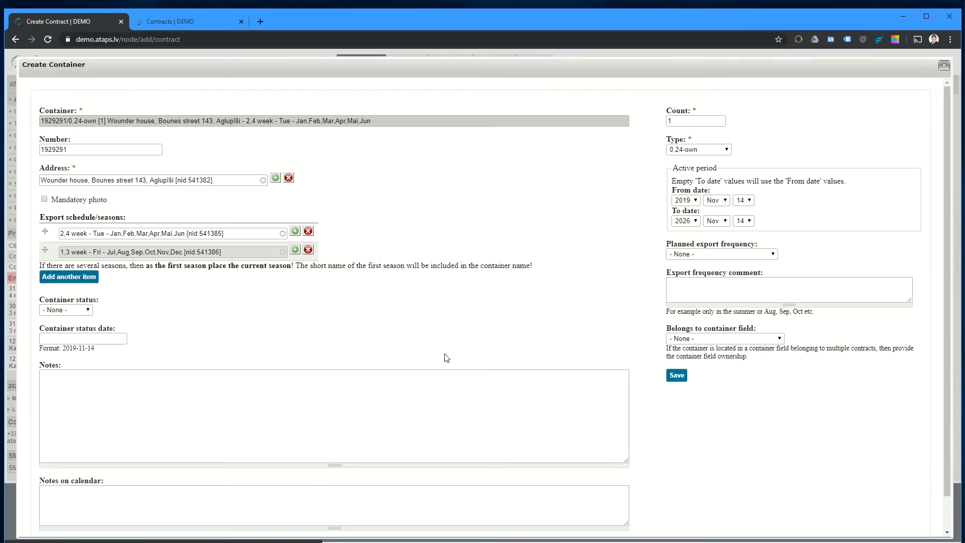
Step: Set the container status to Delivered with status date 2019-11-13
left_click(69, 310)
left_click(85, 385)
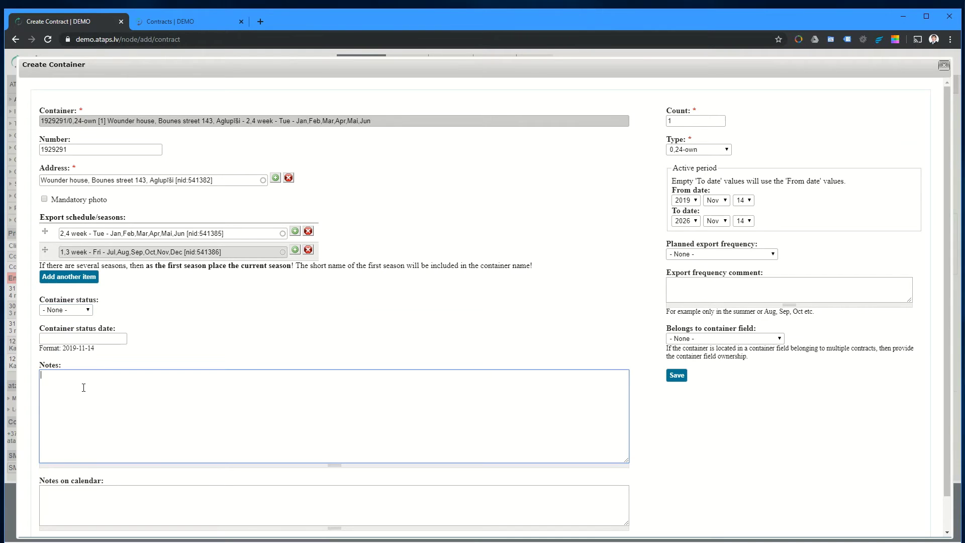
left_click(76, 310)
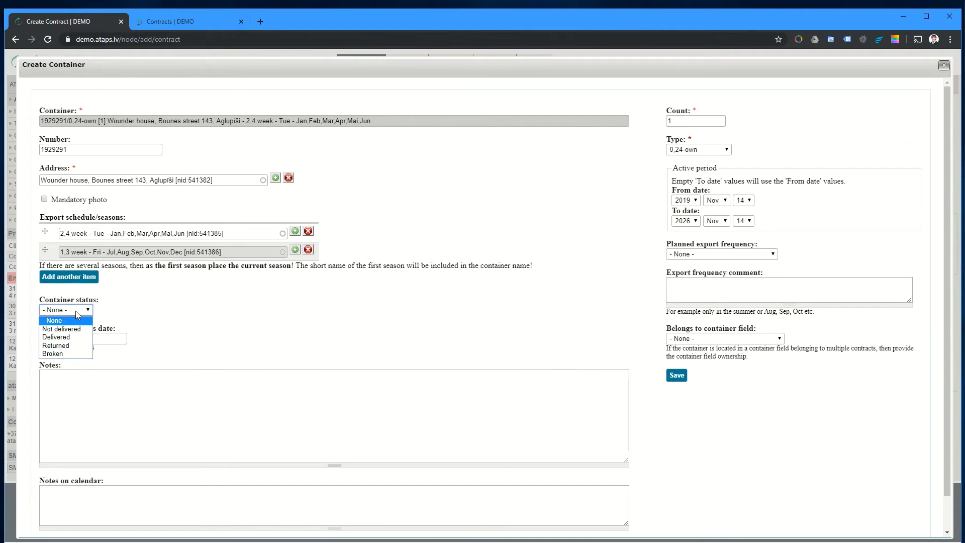
left_click(73, 339)
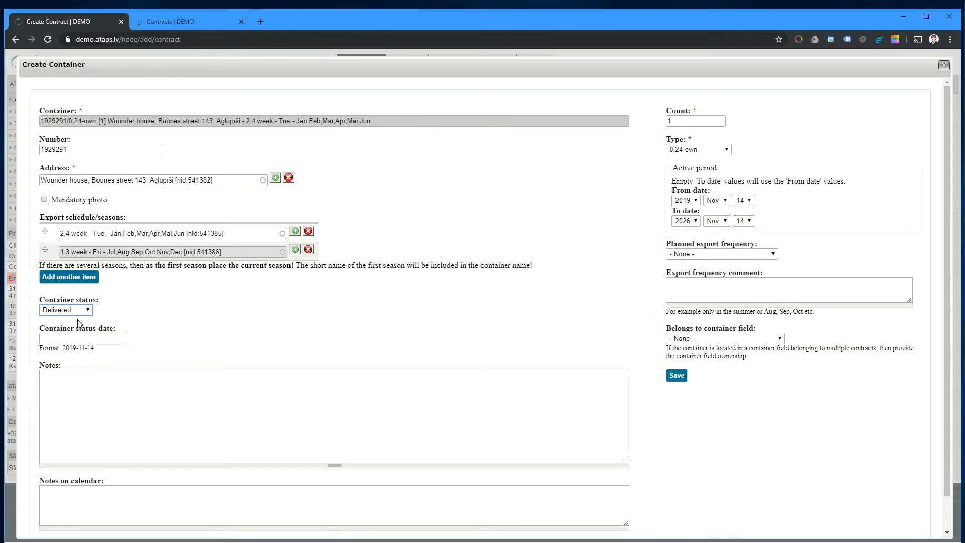
left_click(86, 336)
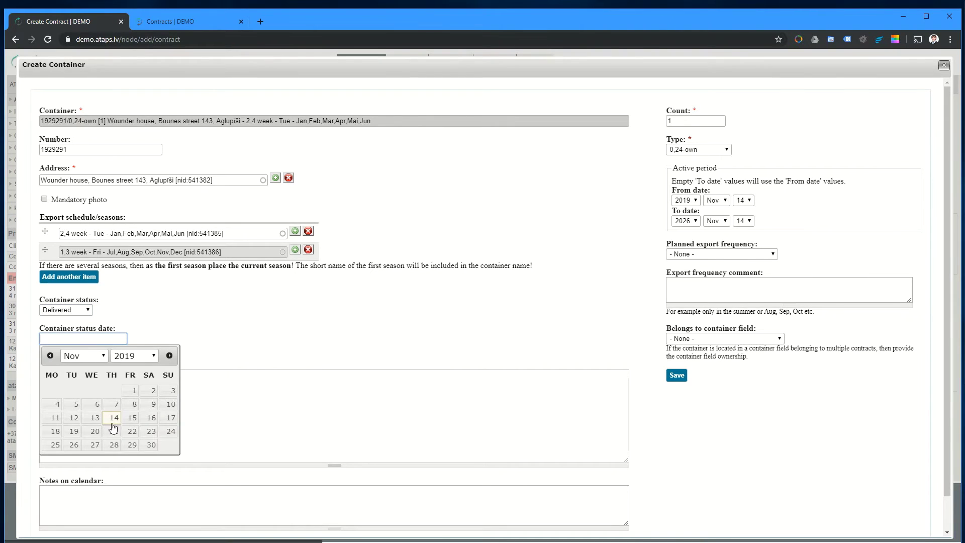
left_click(95, 418)
Step: Leave the container's Notes and Notes on calendar fields empty
left_click(92, 421)
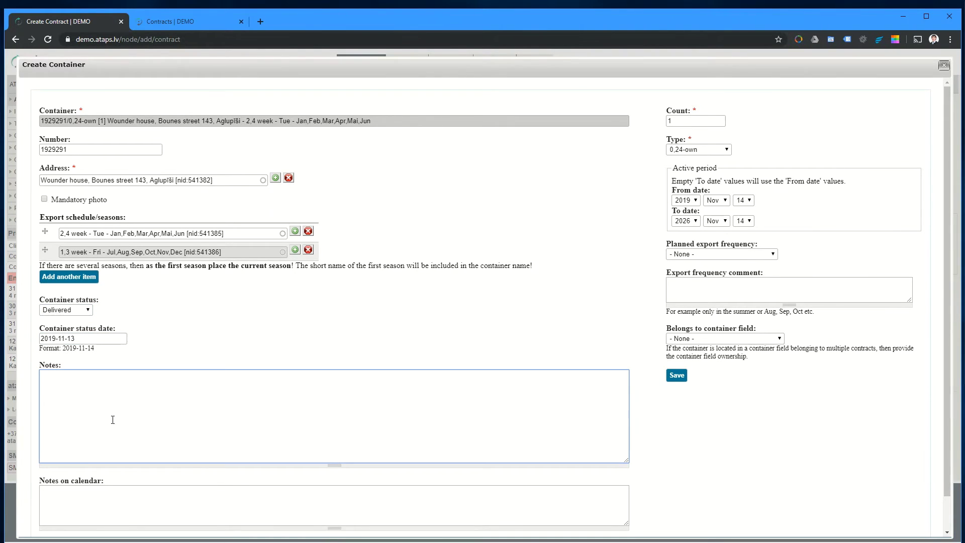
scroll(114, 442, "down", 1)
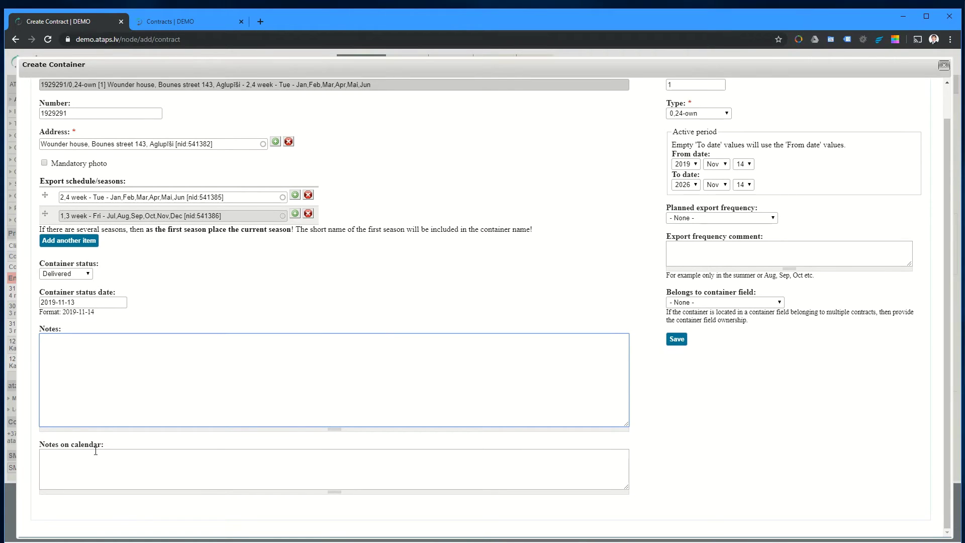
left_click(94, 453)
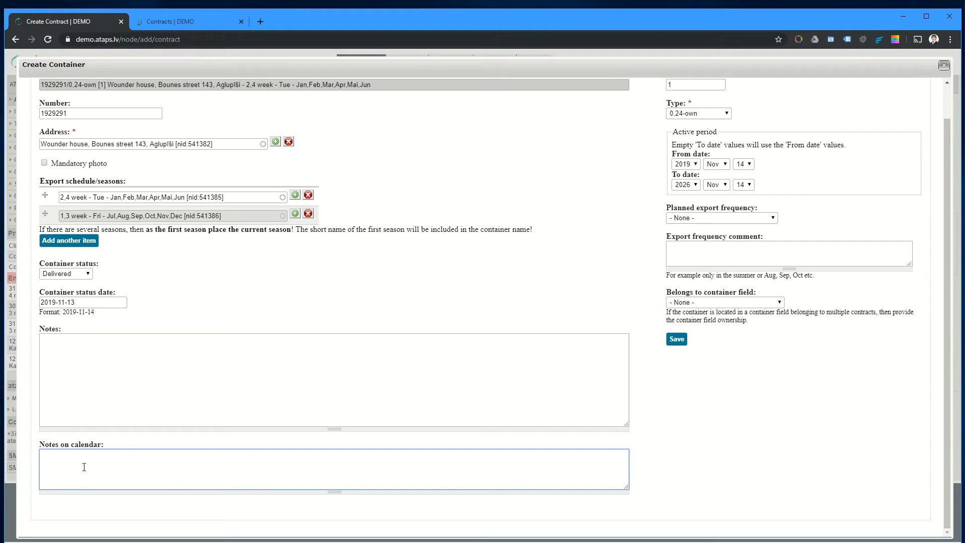
scroll(835, 381, "up", 1)
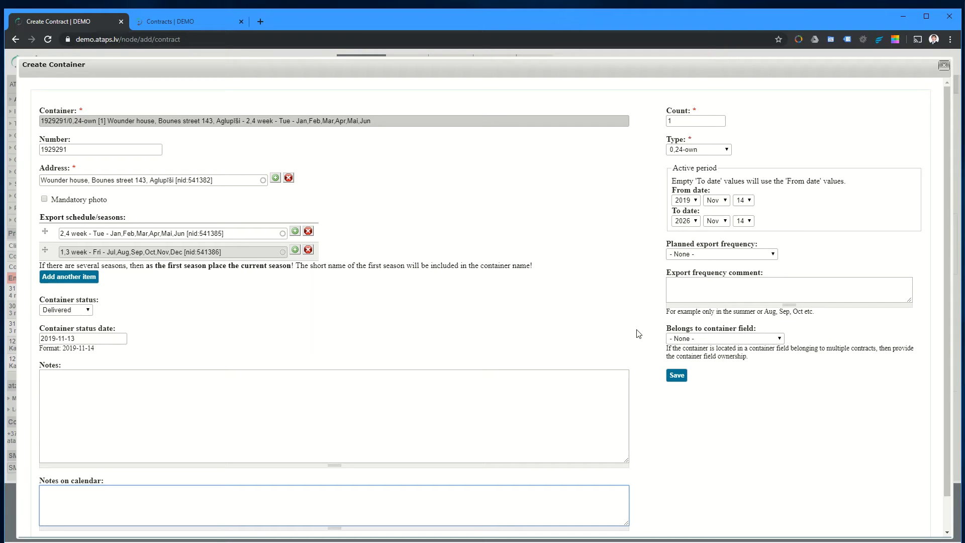
Step: Leave planned export frequency at '- None -' with no comment and save the container
left_click(683, 256)
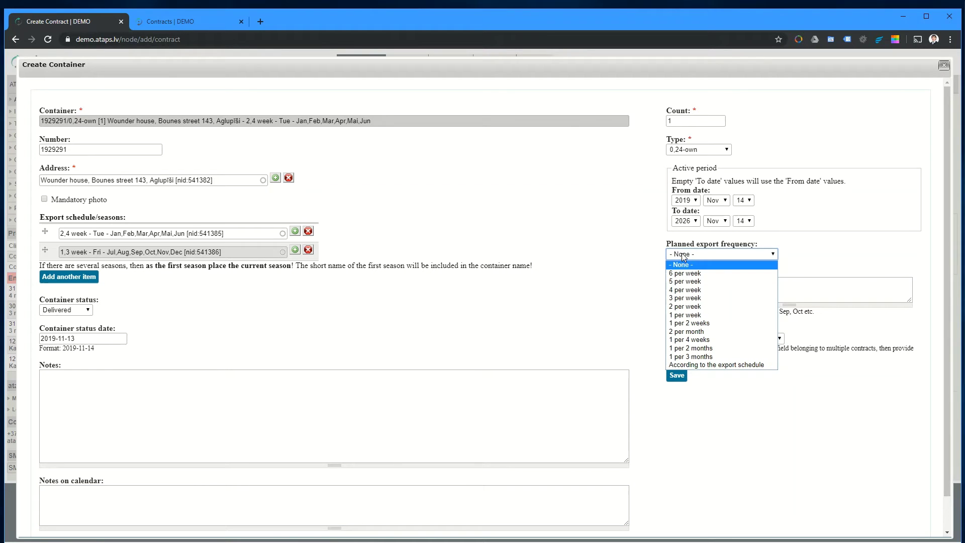
left_click(682, 253)
left_click(693, 256)
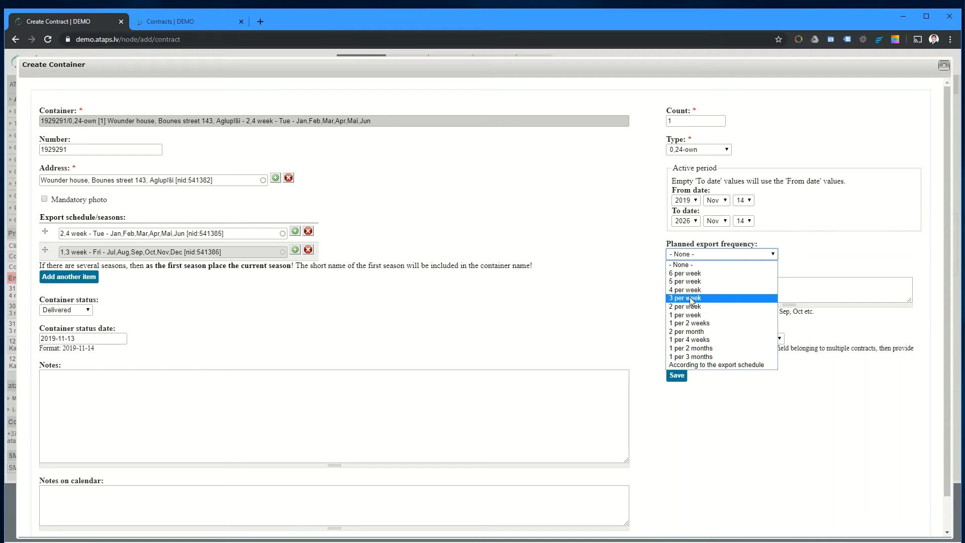
left_click(691, 299)
left_click(684, 255)
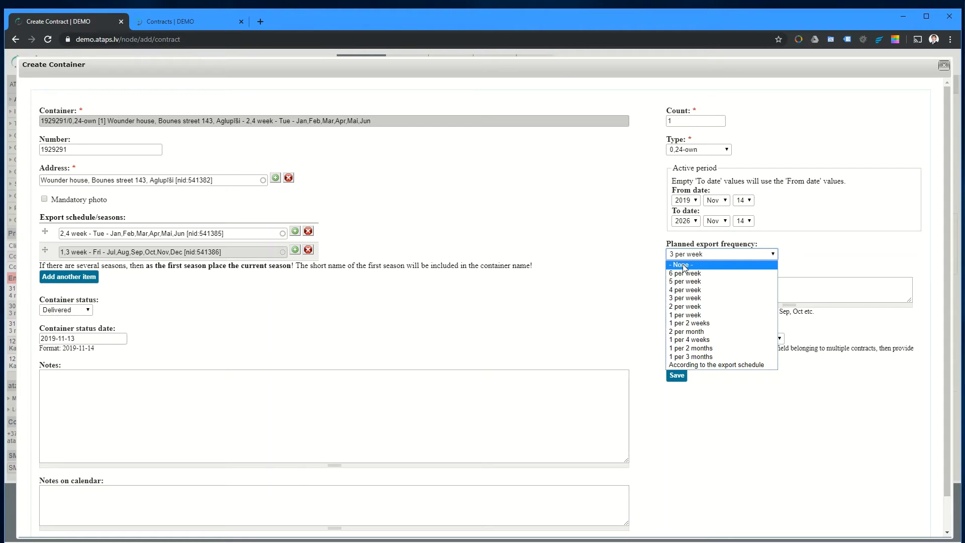
left_click(683, 265)
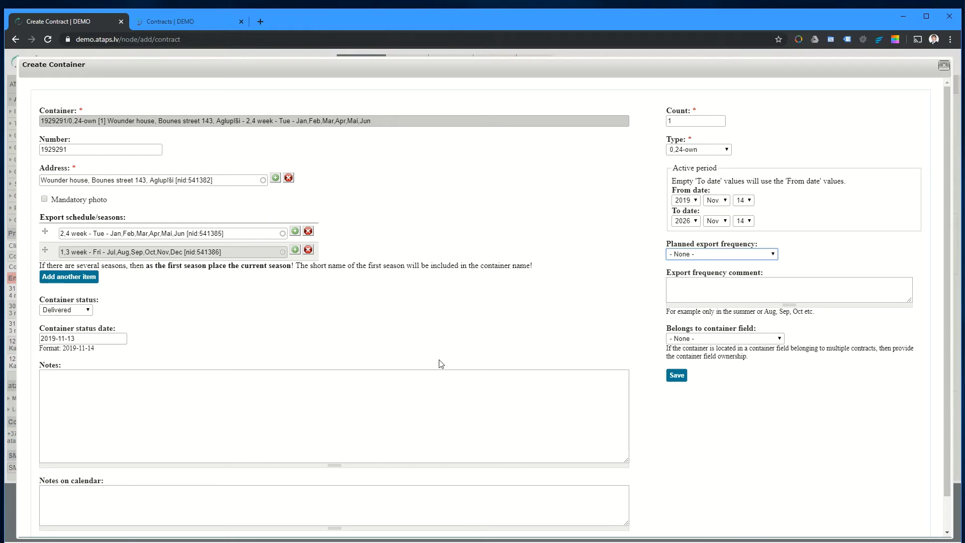
left_click(705, 296)
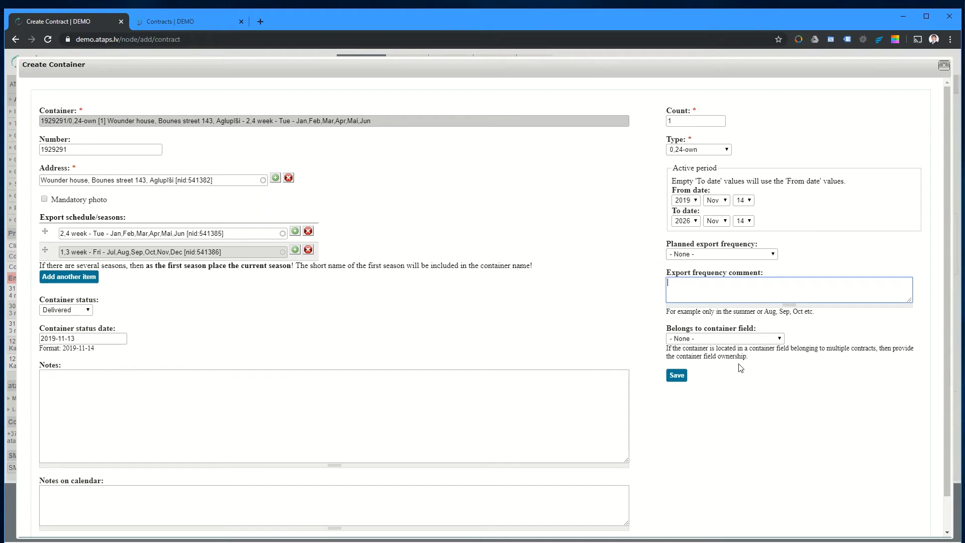
left_click(755, 361)
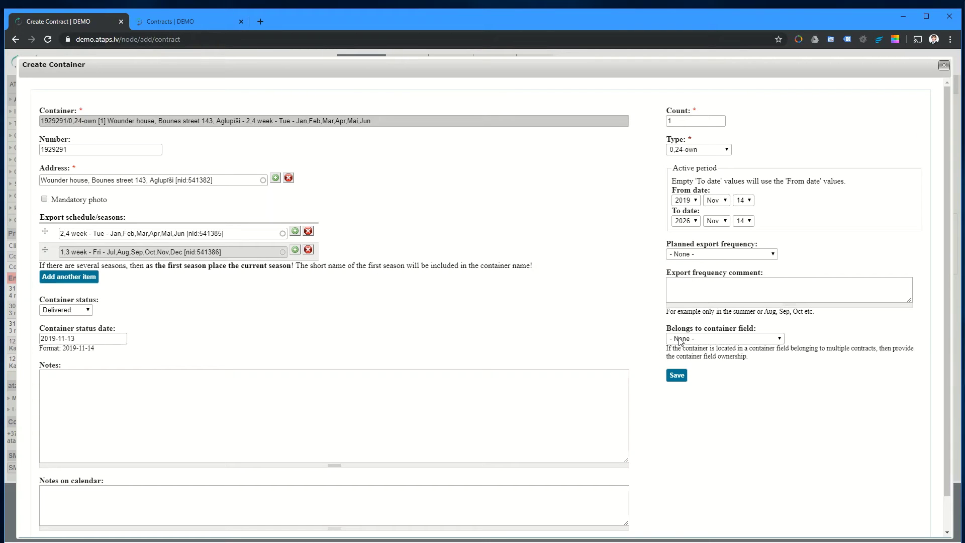
left_click(676, 376)
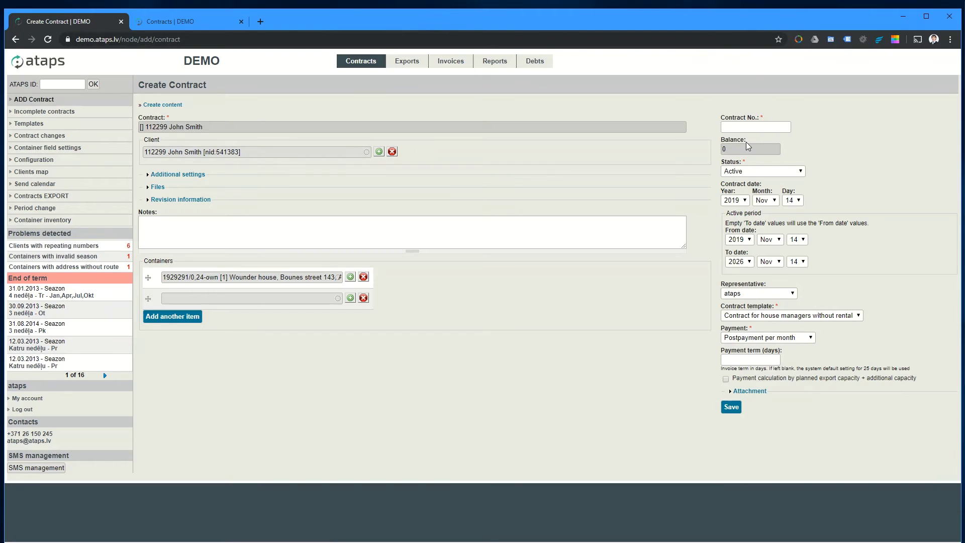
Step: Enter the contract number and keep the contract status Active
left_click(748, 126)
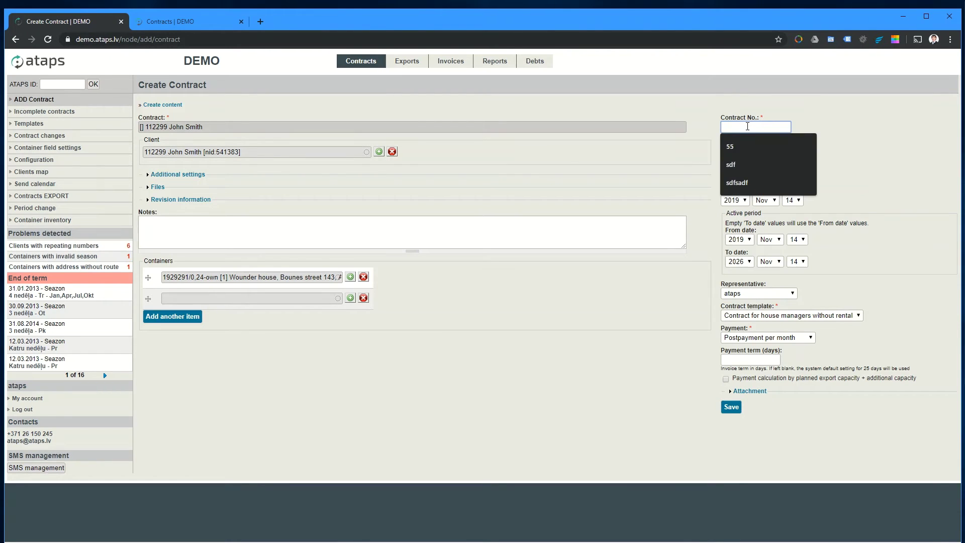
type("2244335")
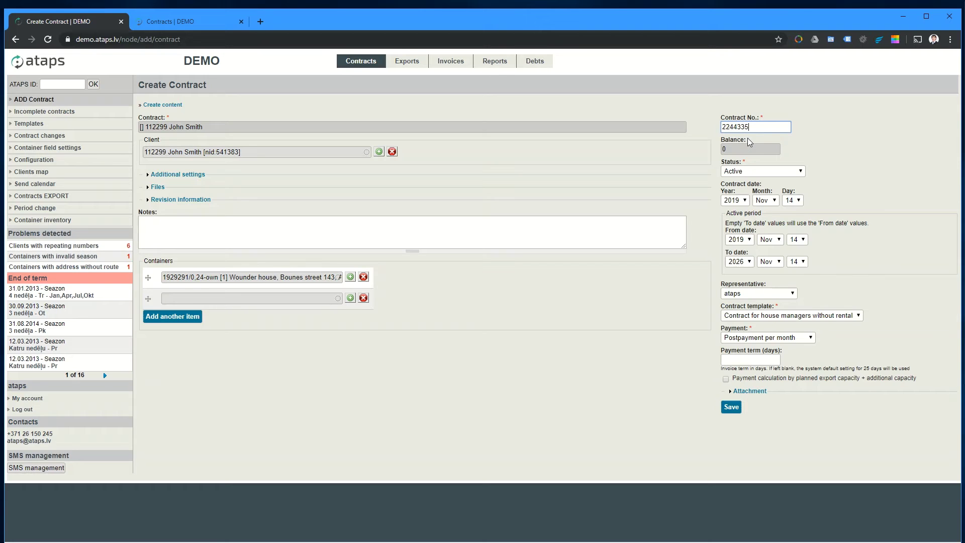
key("Tab")
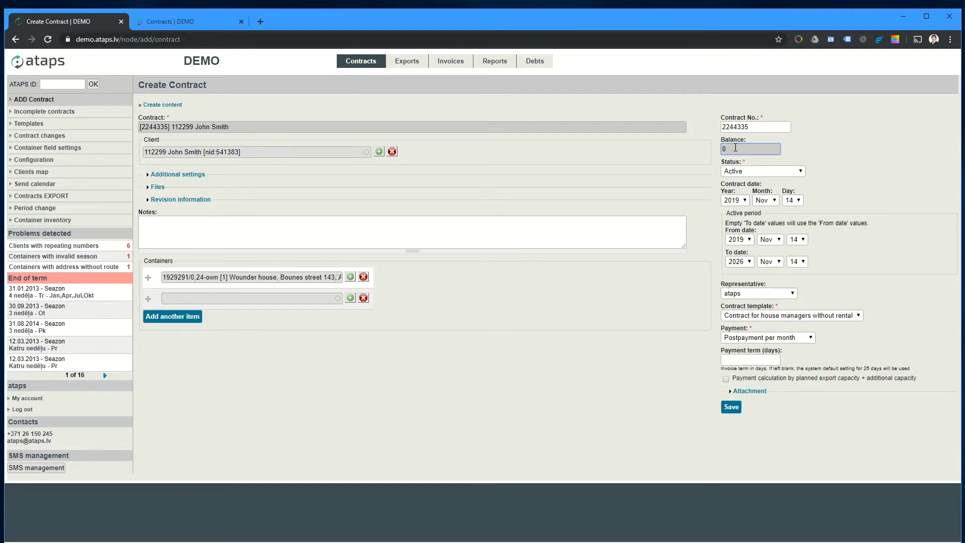
left_click(741, 170)
left_click(743, 172)
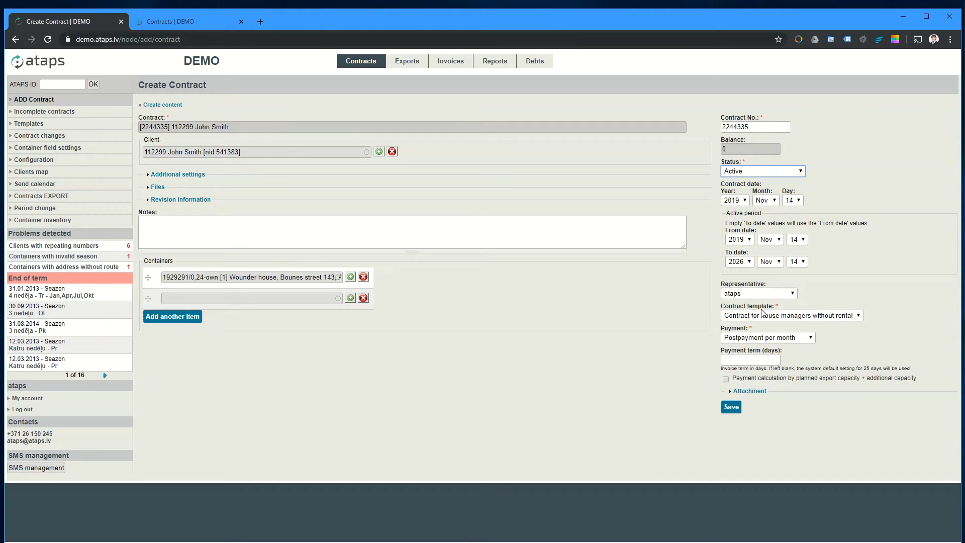
Step: Keep the current representative and choose the 'Contract for individuals - with rent' template
left_click(757, 293)
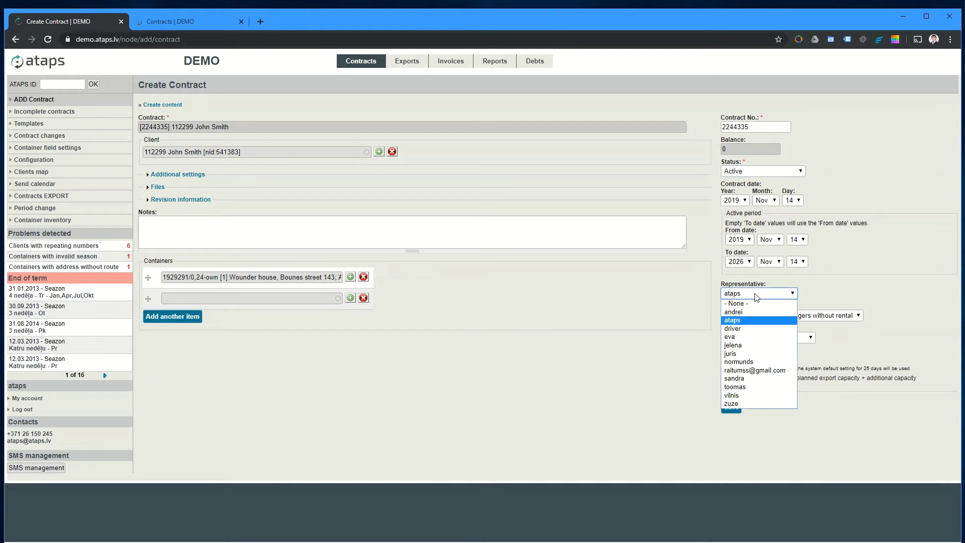
left_click(757, 294)
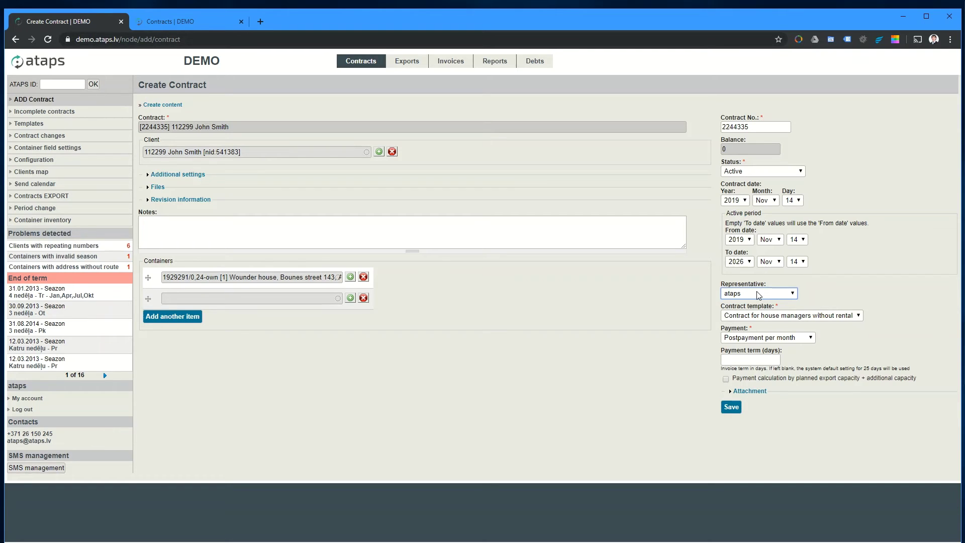
left_click(771, 317)
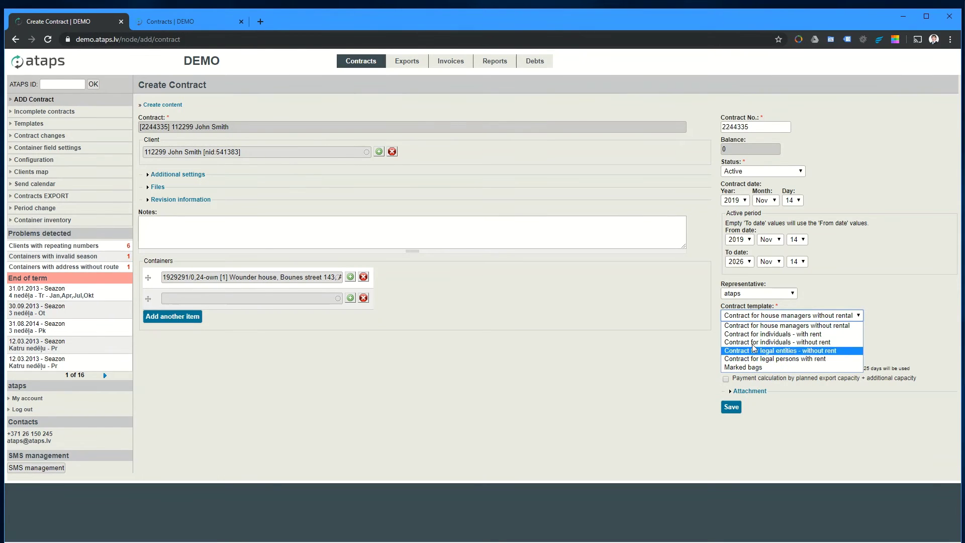
left_click(754, 334)
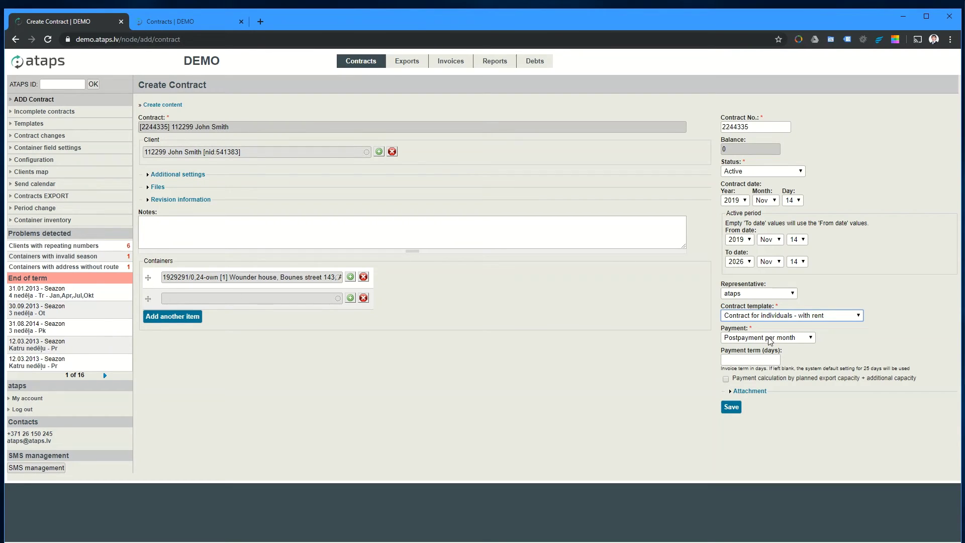
left_click(770, 341)
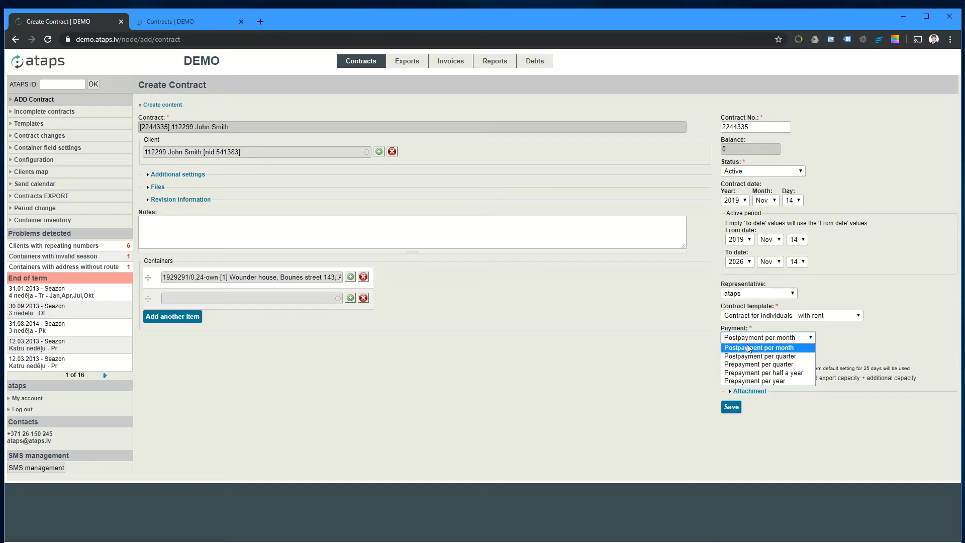
left_click(750, 348)
left_click(754, 338)
left_click(757, 365)
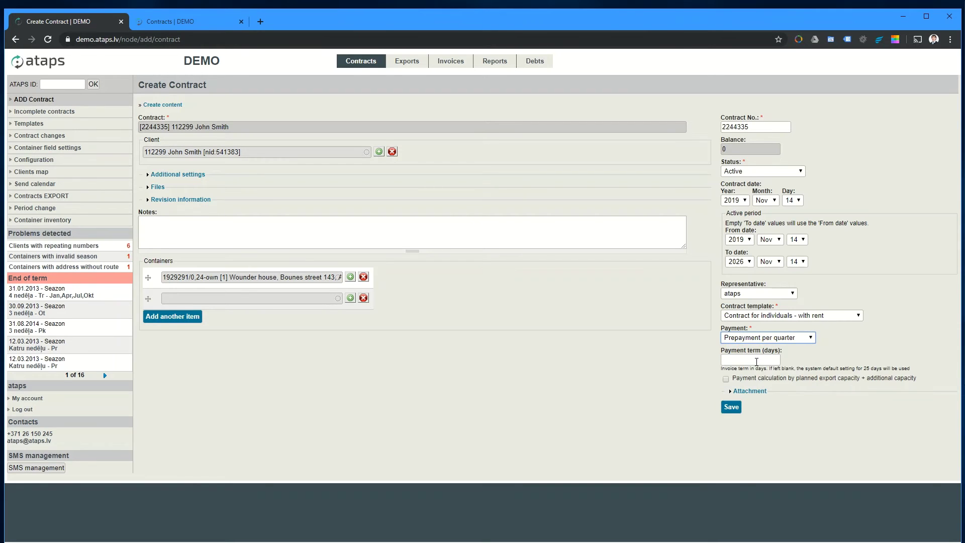
left_click(760, 338)
left_click(760, 348)
left_click(766, 359)
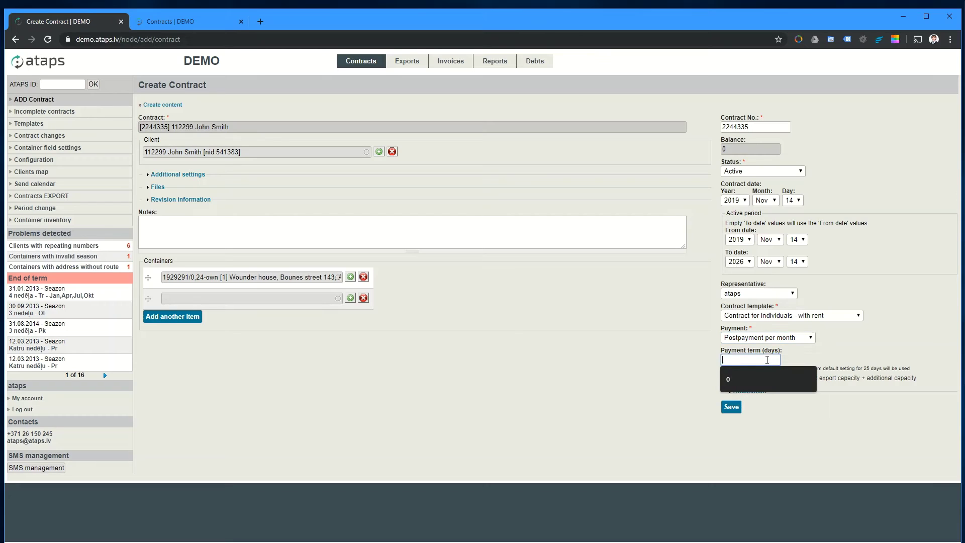
left_click(793, 351)
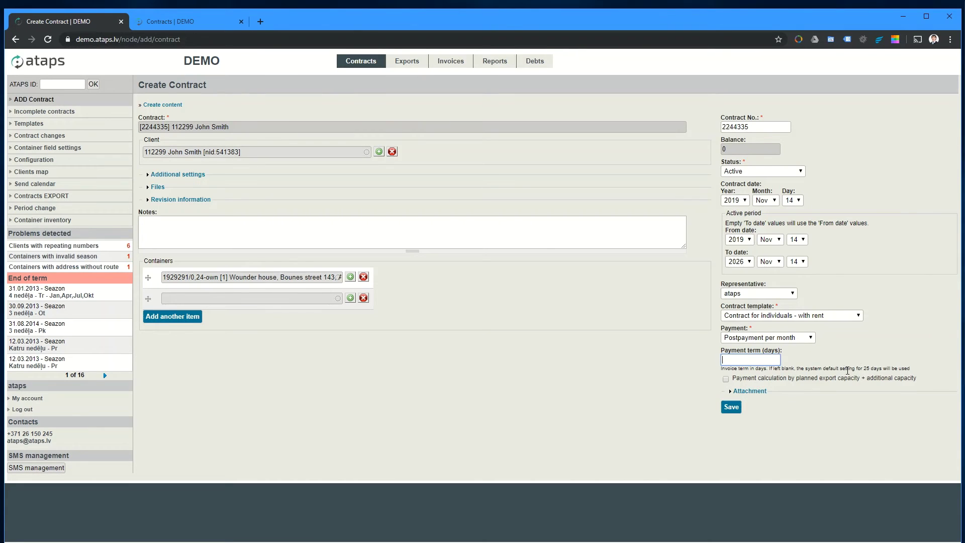
left_click_drag(845, 368, 886, 369)
left_click(736, 361)
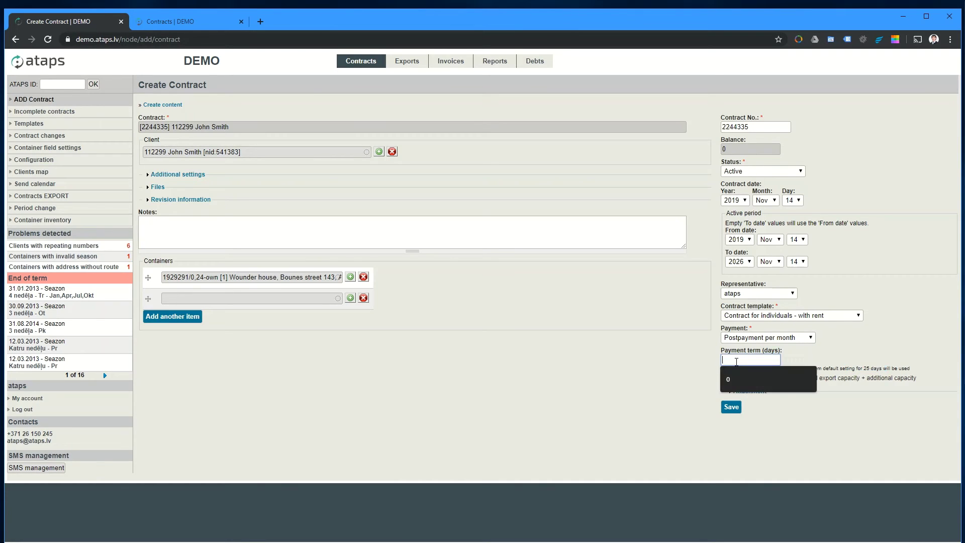
left_click(698, 367)
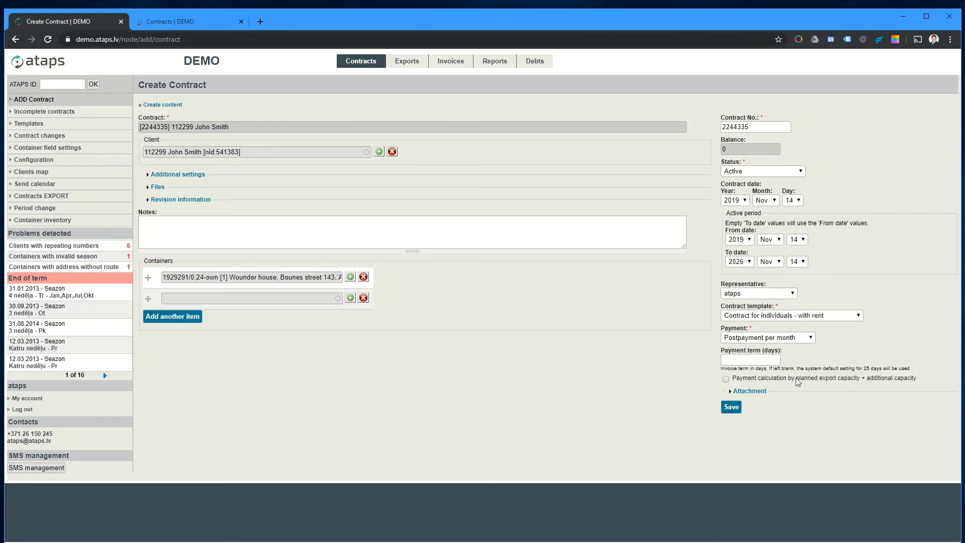
Step: Turn on payment by planned export capacity, check attachment details, and save the contract
left_click_drag(919, 379, 829, 383)
left_click(829, 382)
left_click(750, 391)
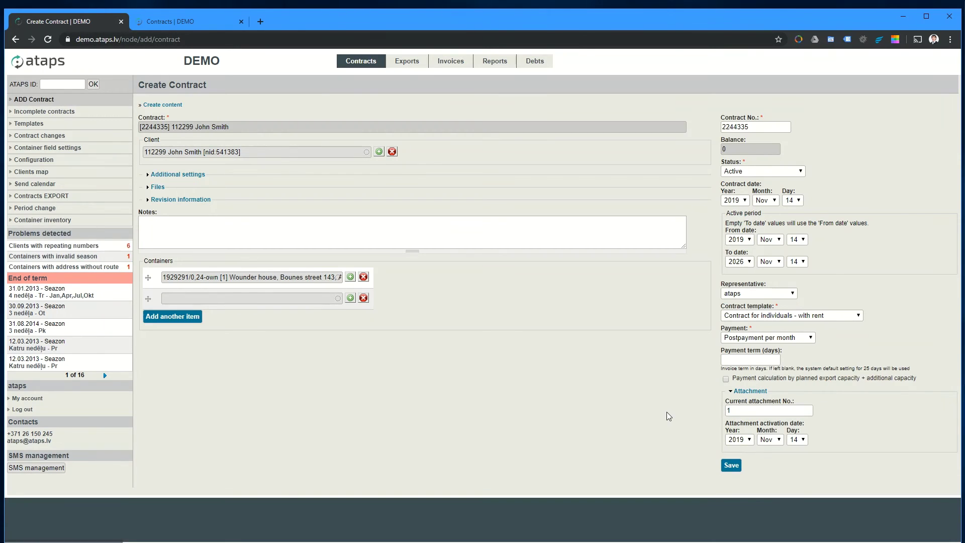
left_click(739, 410)
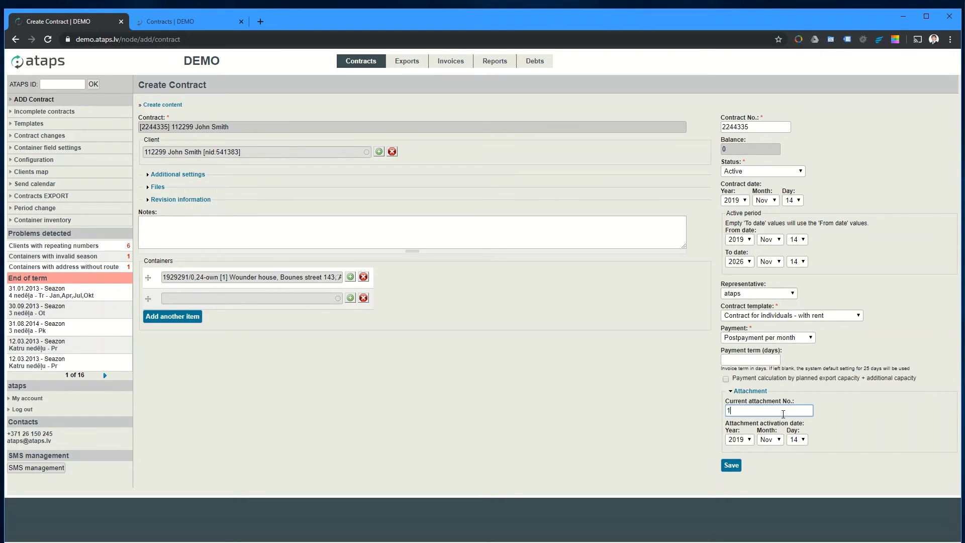
left_click(730, 466)
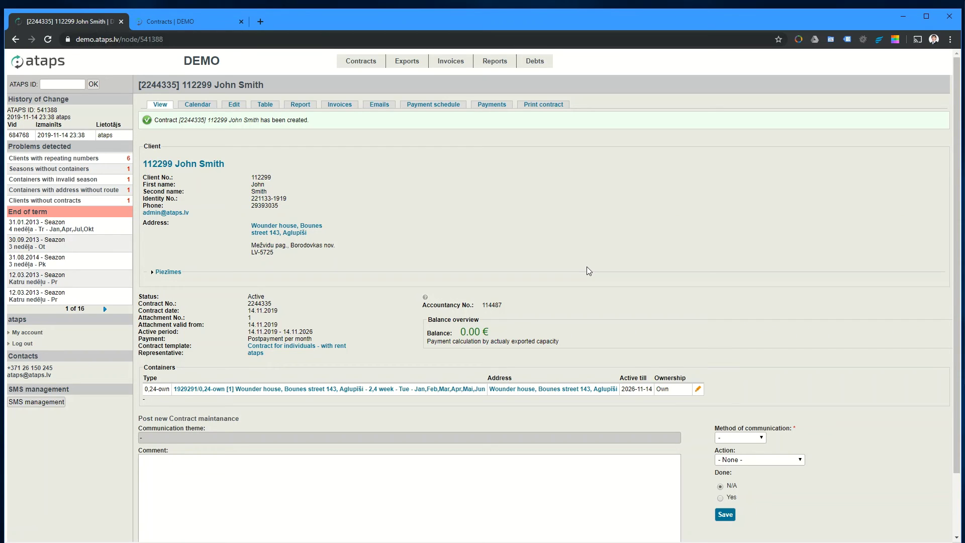
left_click_drag(140, 153, 414, 274)
left_click(413, 274)
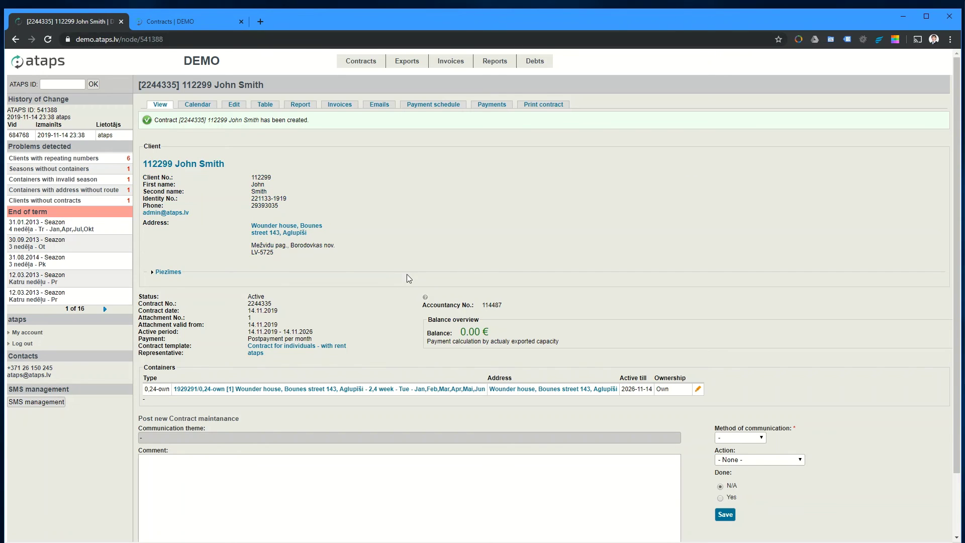
left_click(166, 274)
left_click(167, 274)
left_click_drag(143, 296, 421, 358)
left_click(499, 356)
scroll(269, 409, "down", 3)
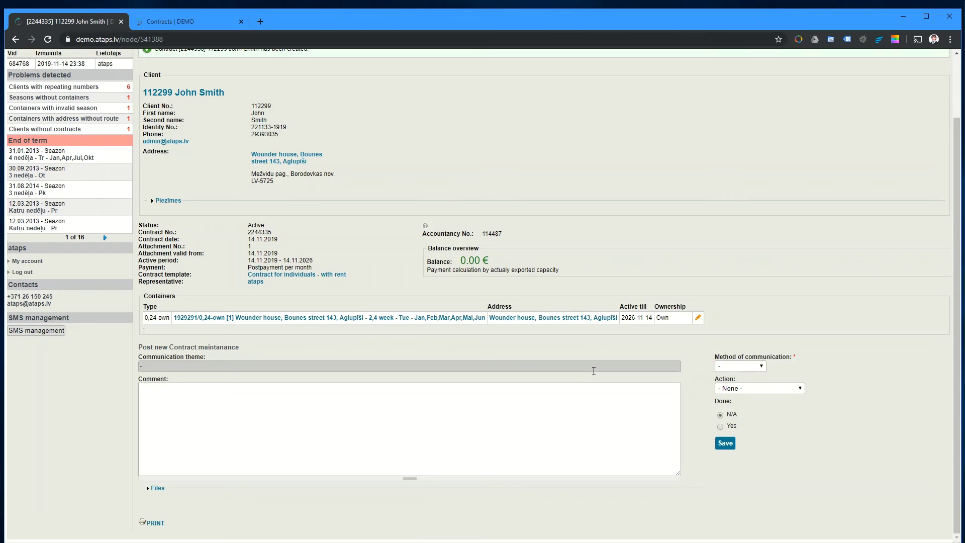
scroll(593, 372, "up", 2)
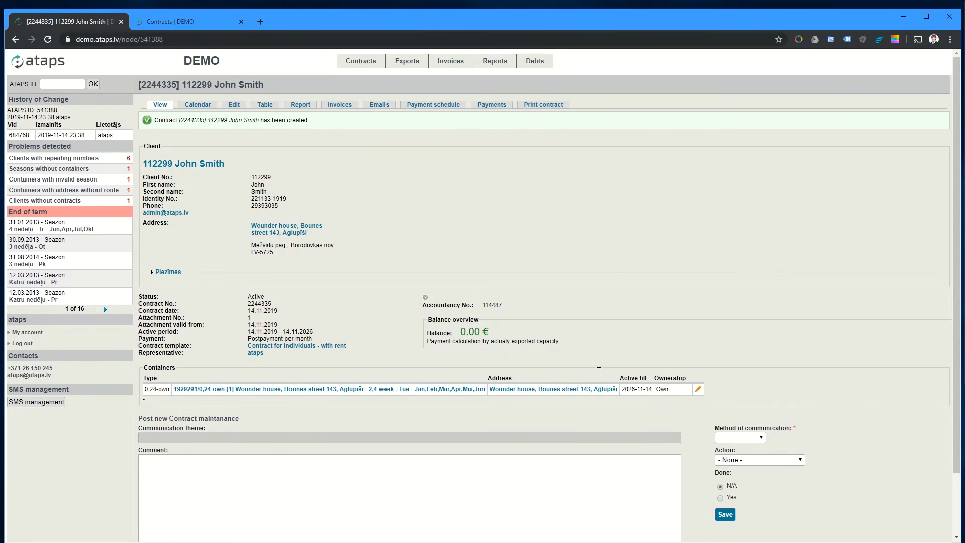
Step: Search the contracts list for the client's surname and open the matching contract
left_click(356, 63)
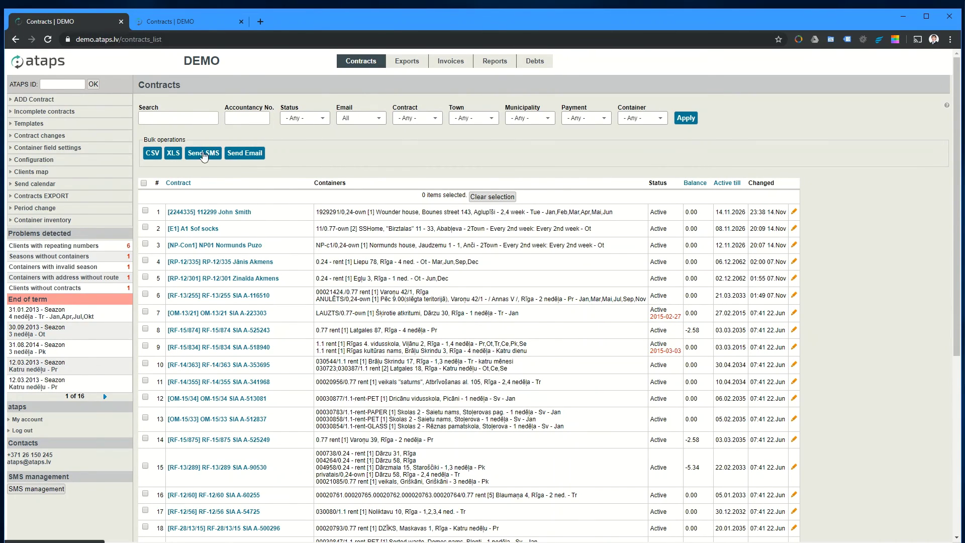
left_click(188, 118)
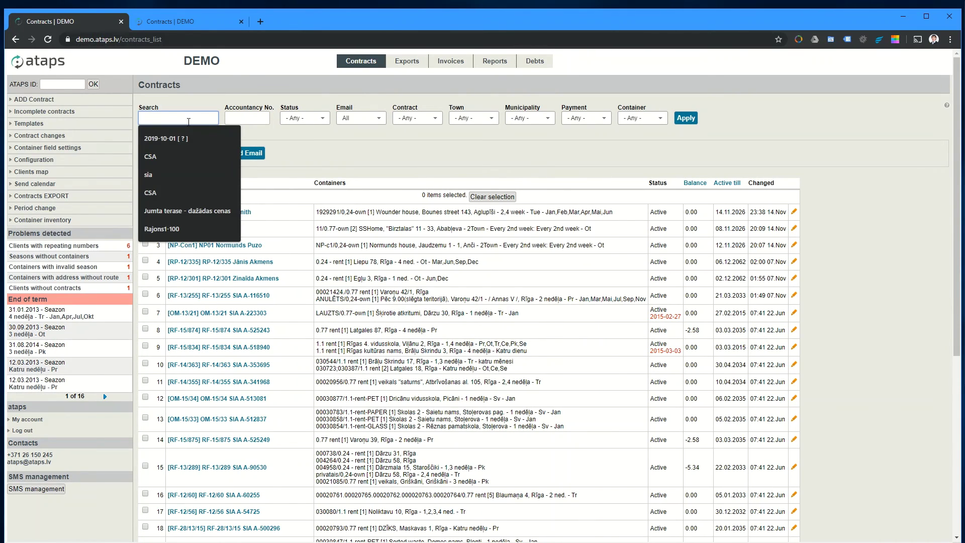
type("smin")
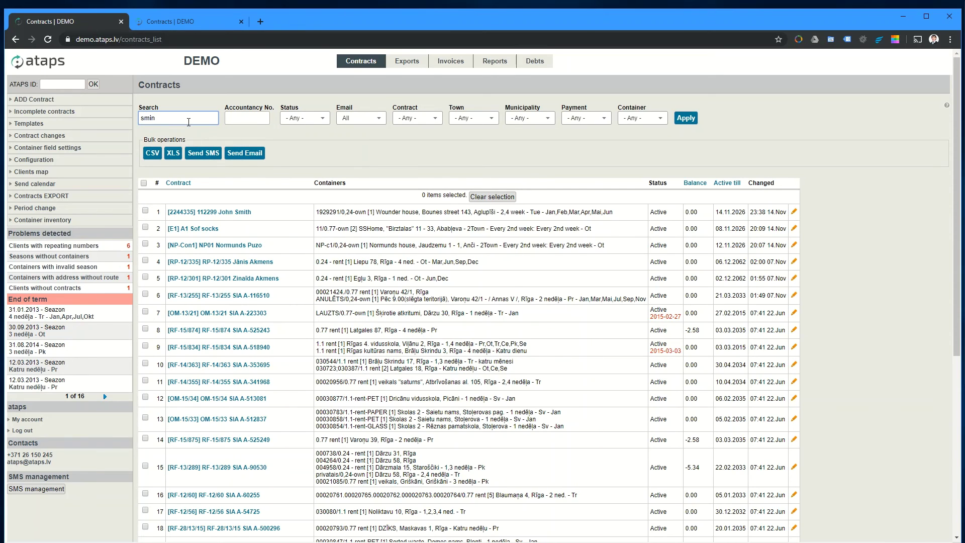
key("BackSpace")
type("th")
key("Return")
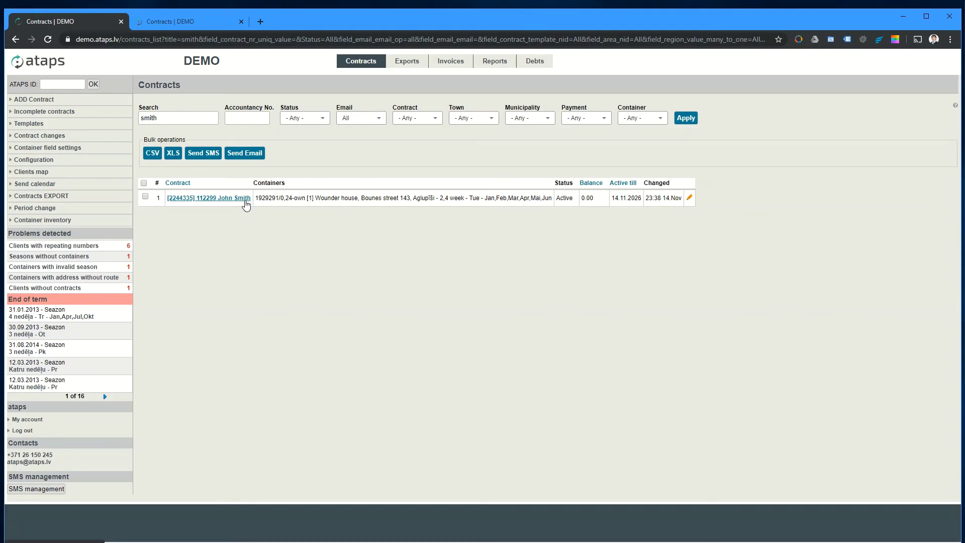
left_click(246, 199)
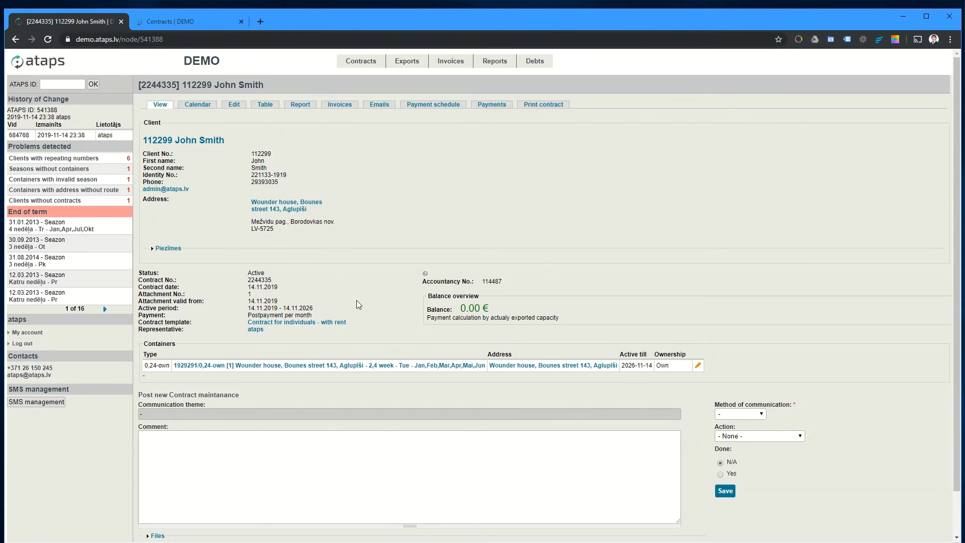
Step: Set the maintenance entry's method to Telephone and its action to Plus/extra export
scroll(357, 300, "down", 1)
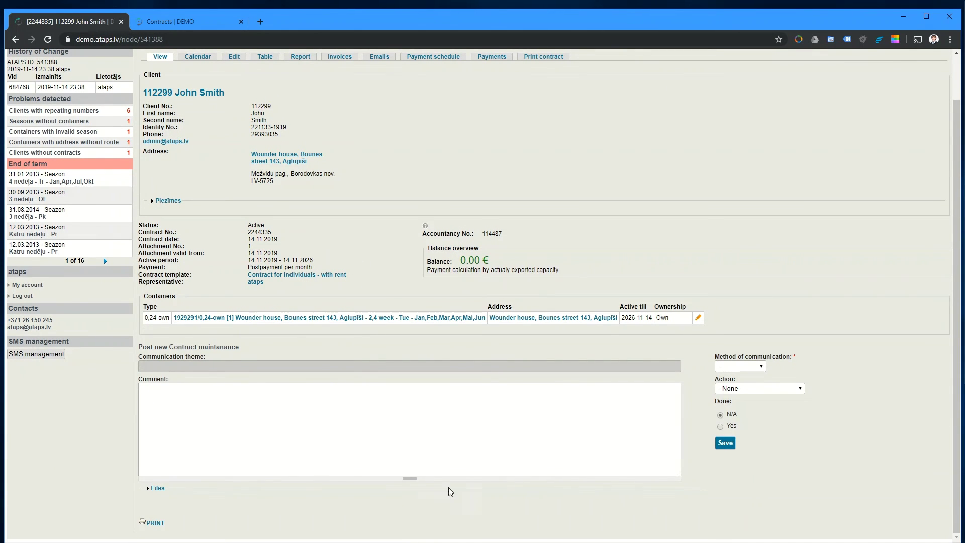
double_click(227, 348)
left_click(369, 370)
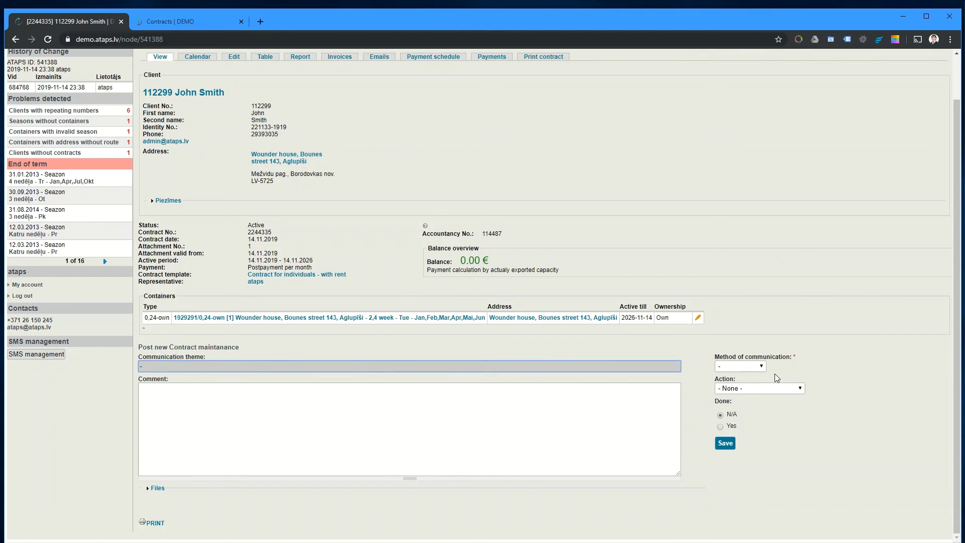
left_click(753, 365)
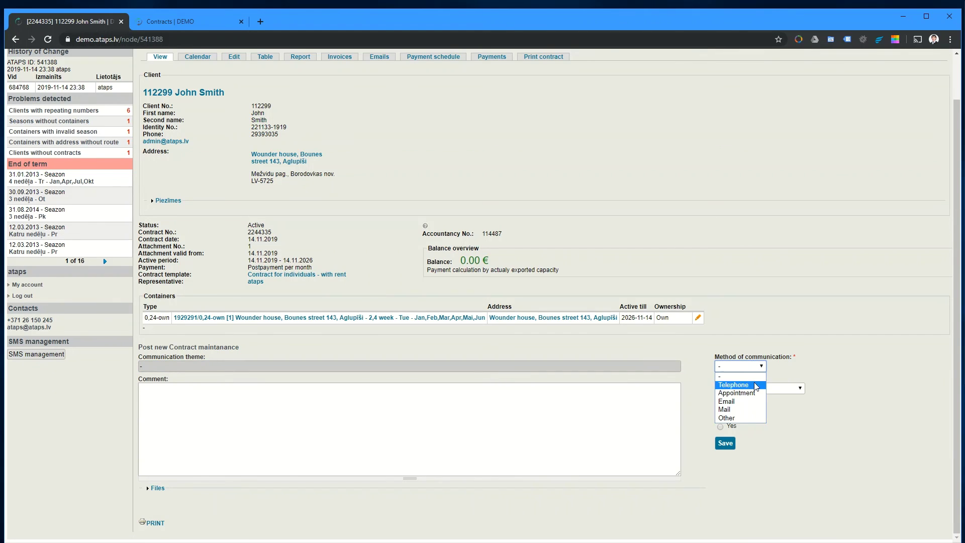
left_click(755, 384)
left_click(766, 390)
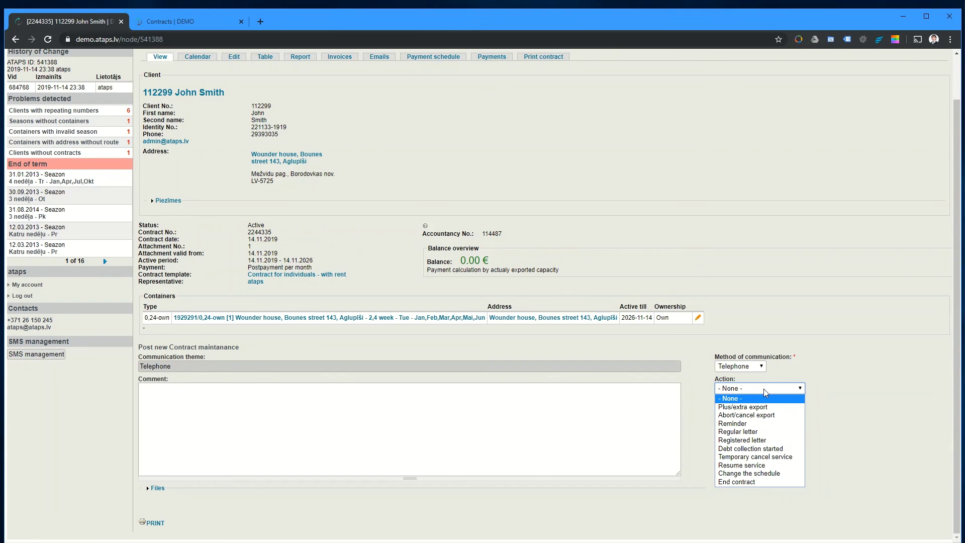
left_click(765, 407)
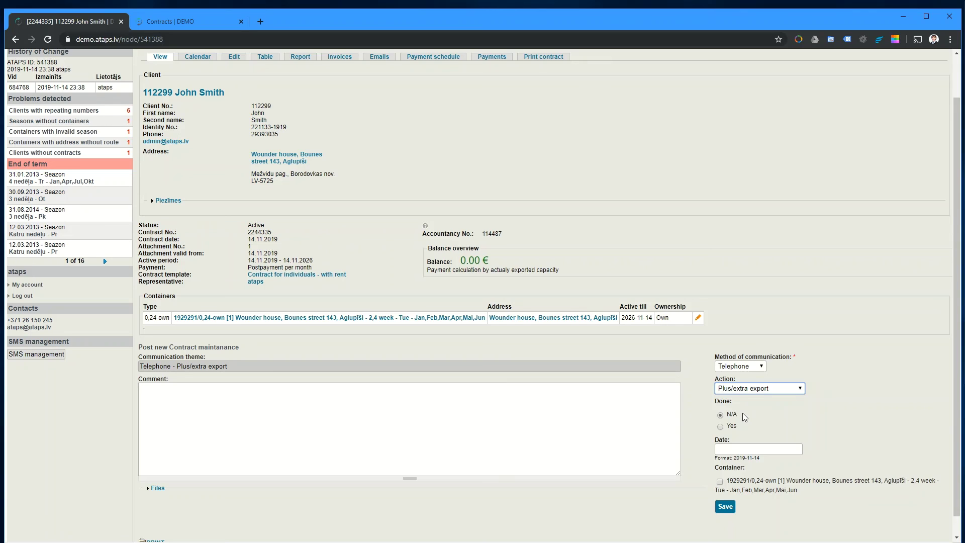
Step: Date the entry 2019-11-15 and link it to the contract's container
scroll(743, 413, "down", 1)
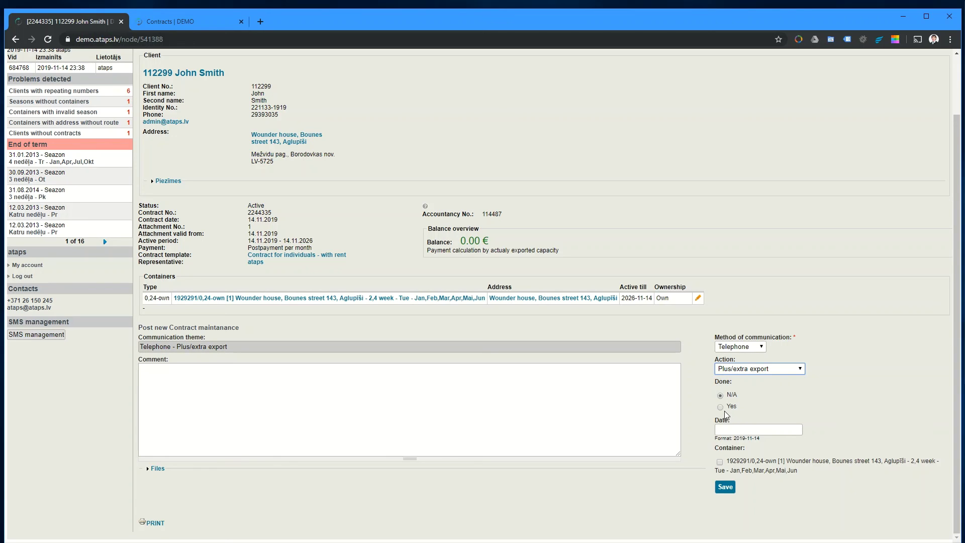
double_click(725, 411)
left_click(718, 430)
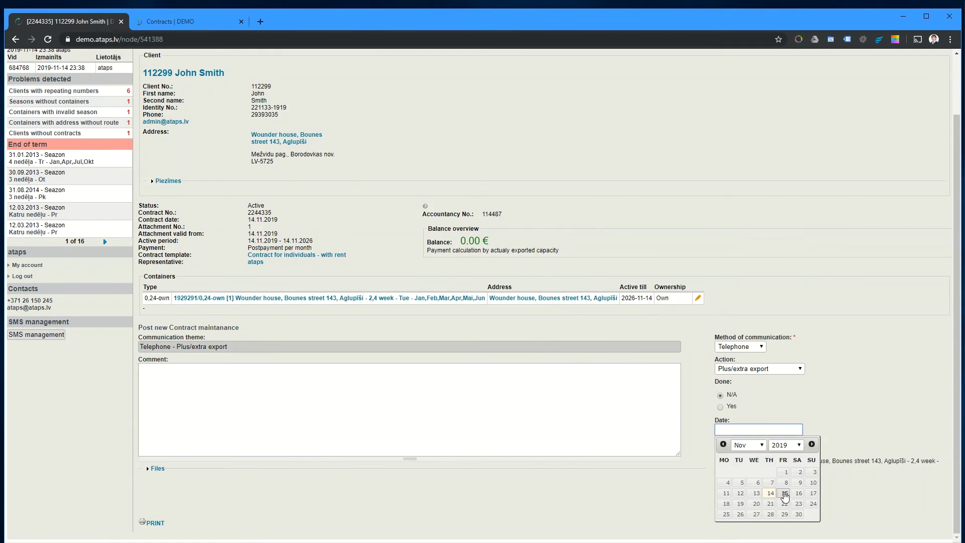
left_click(784, 492)
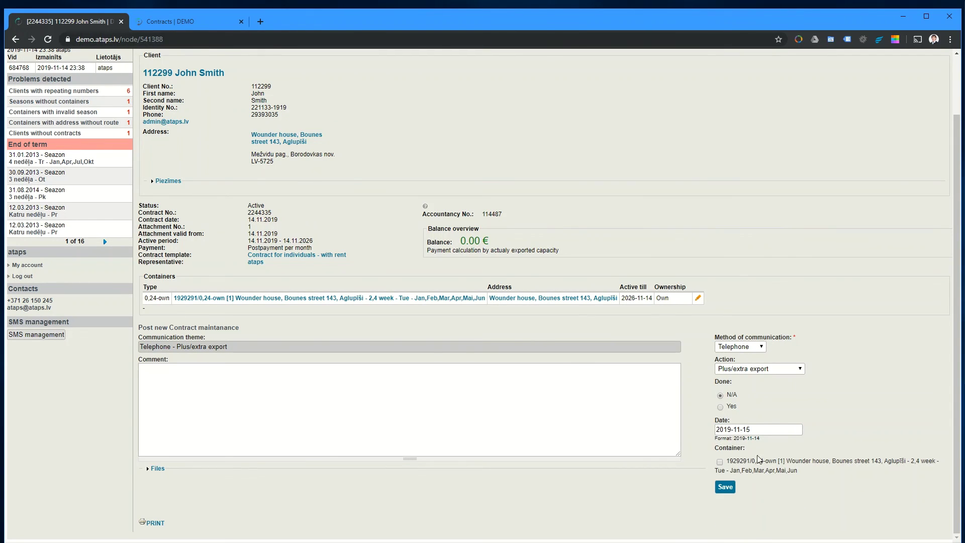
left_click(720, 461)
Step: Add the comment 'Client was nice in communication' and save the entry
left_click(367, 440)
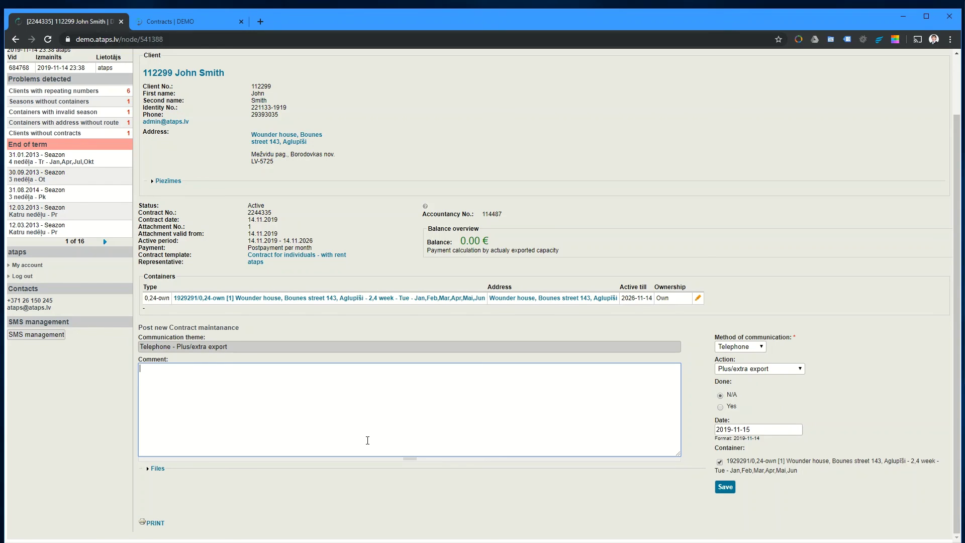
type("Client was nice in communication")
left_click(731, 490)
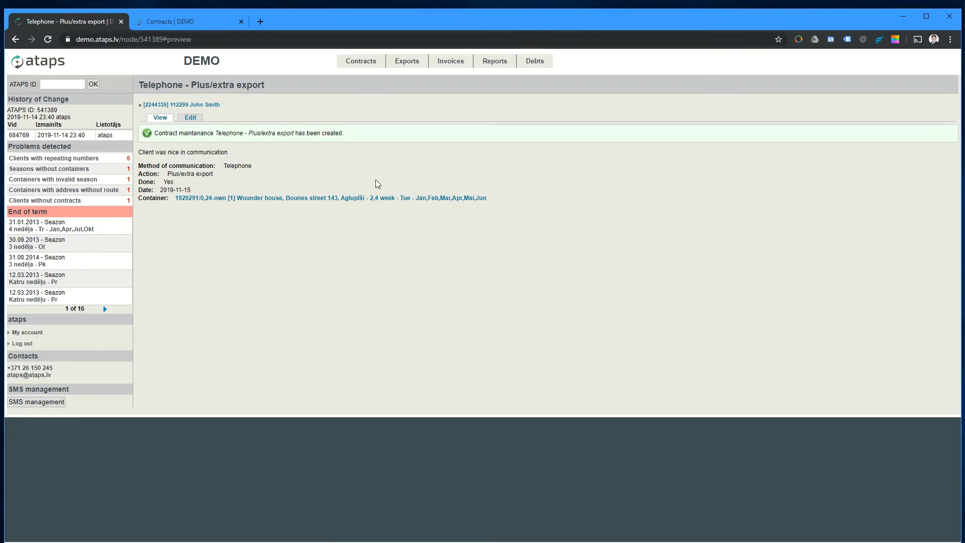
Step: Review the saved Telephone entry and check it on the contract's page without changing anything
left_click_drag(385, 284, 213, 156)
left_click(236, 182)
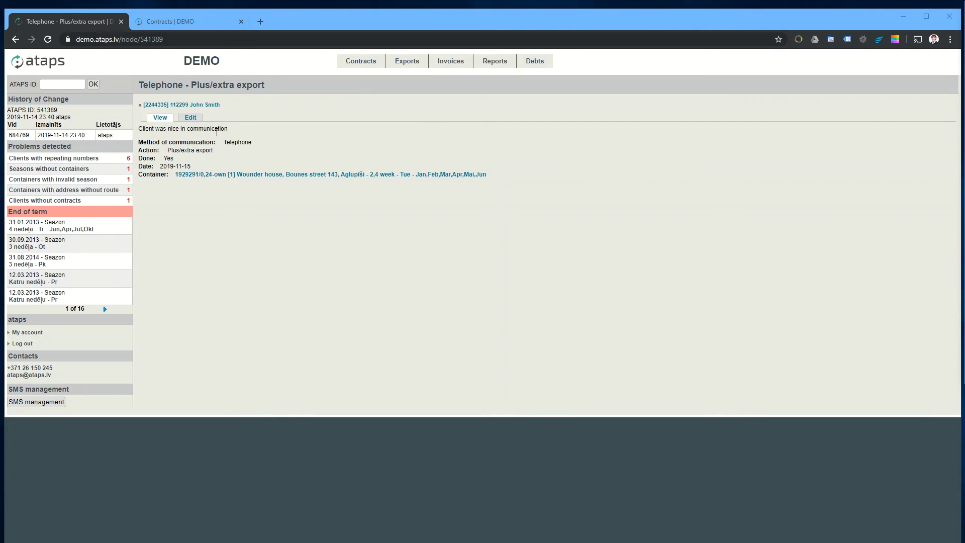
left_click(211, 105)
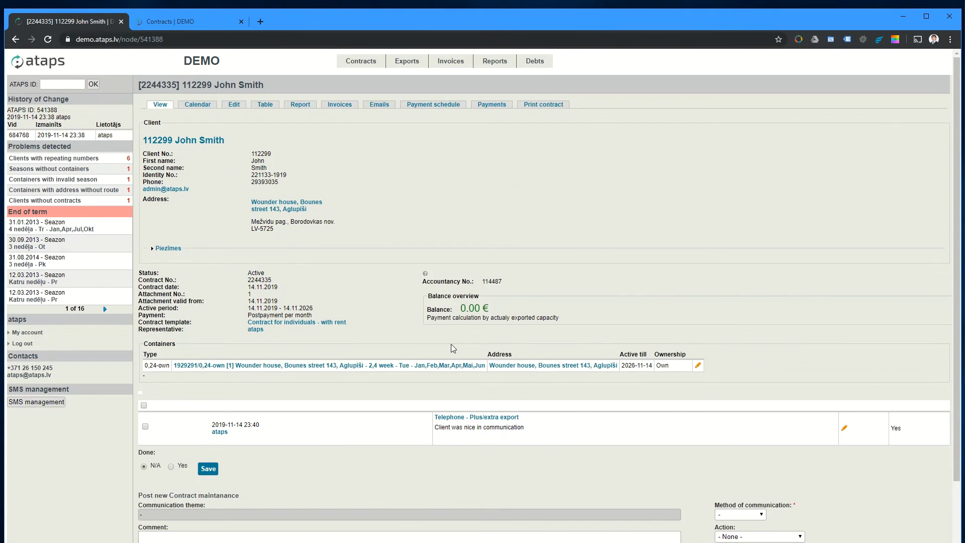
scroll(451, 343, "down", 2)
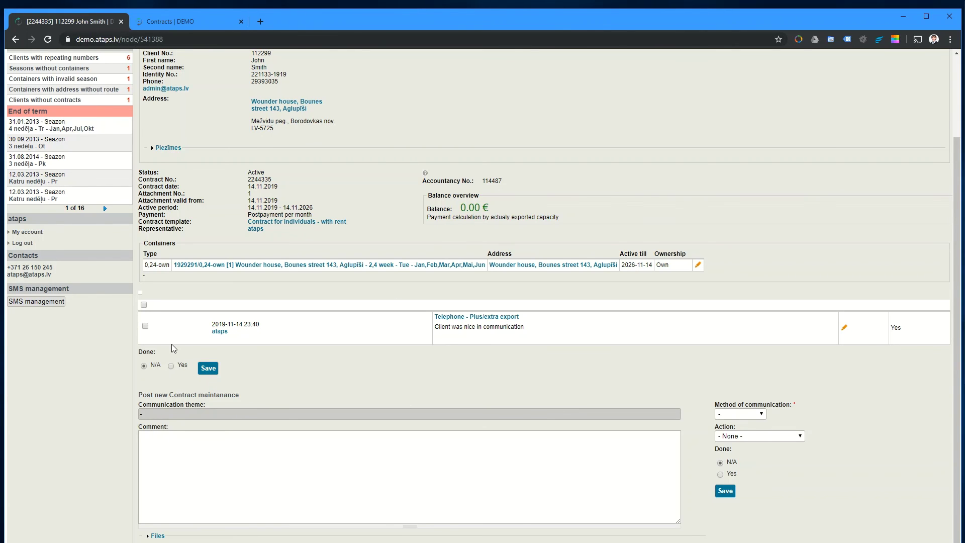
scroll(392, 362, "down", 1)
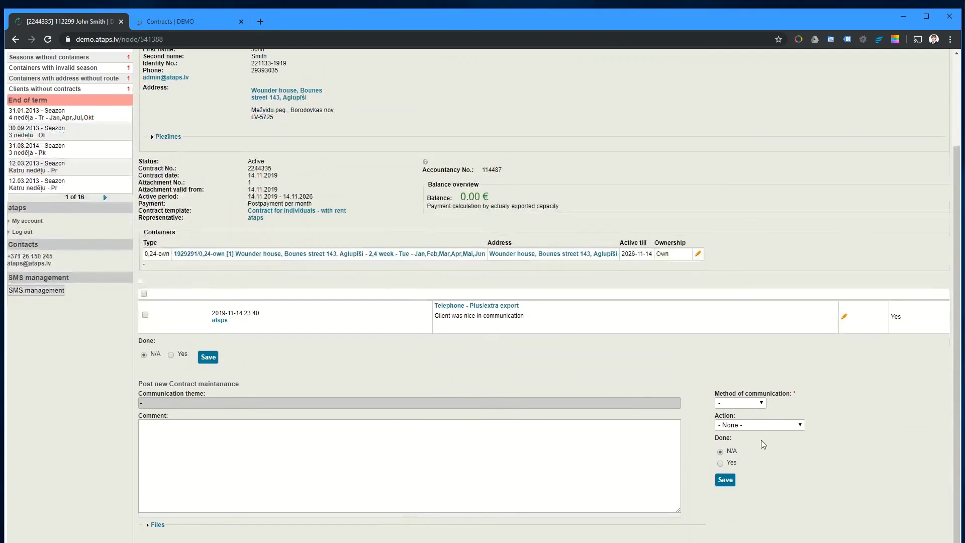
left_click(763, 425)
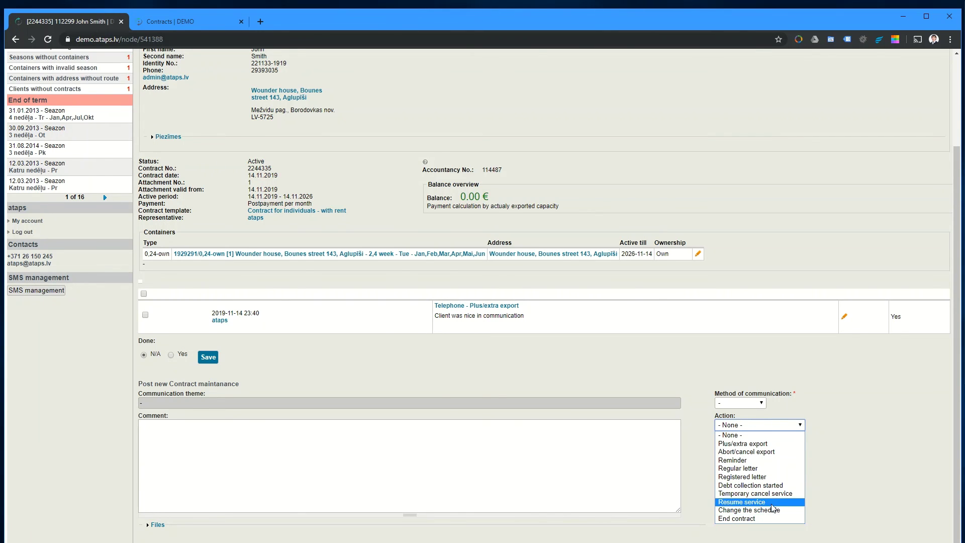
left_click(761, 444)
Step: Return to the contracts list and select the new contract's first row
scroll(623, 340, "up", 3)
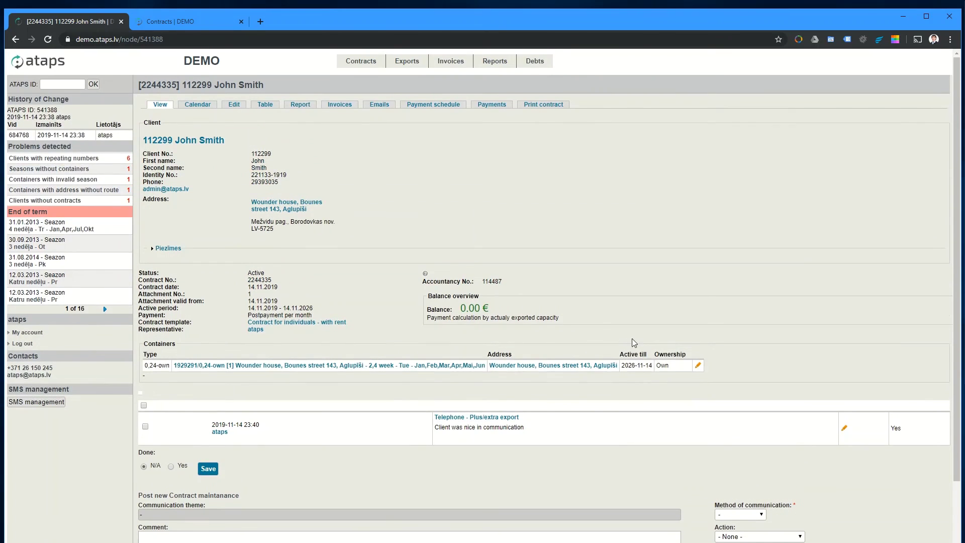
left_click(358, 61)
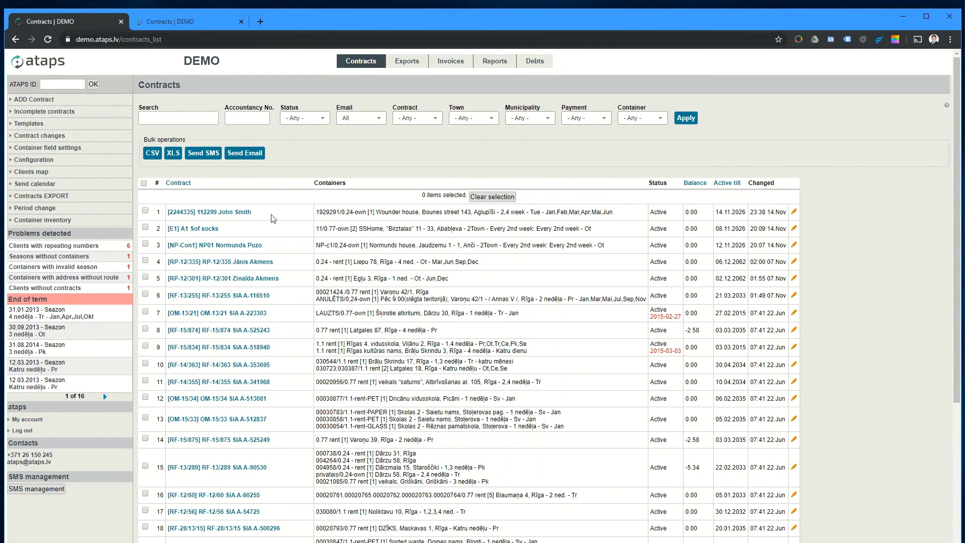
left_click_drag(271, 216, 168, 216)
left_click(415, 171)
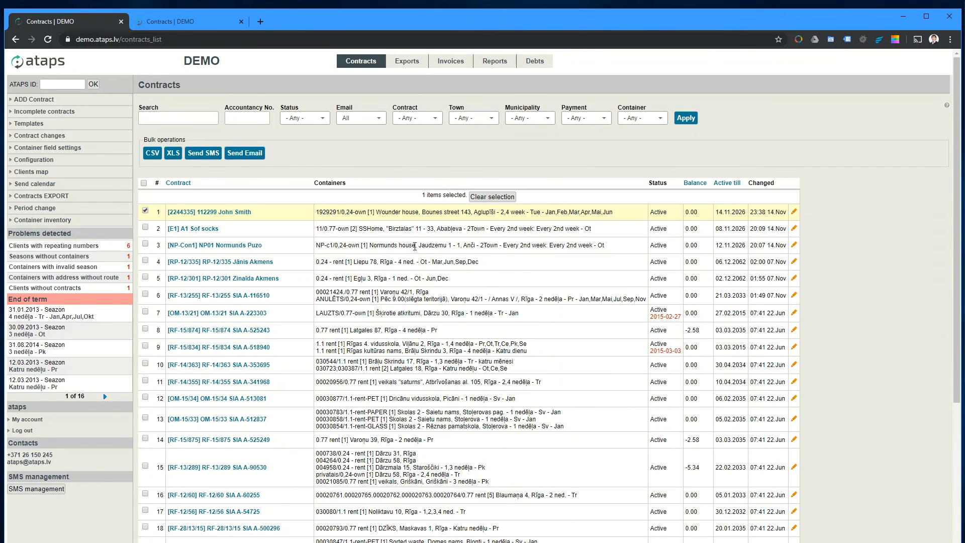